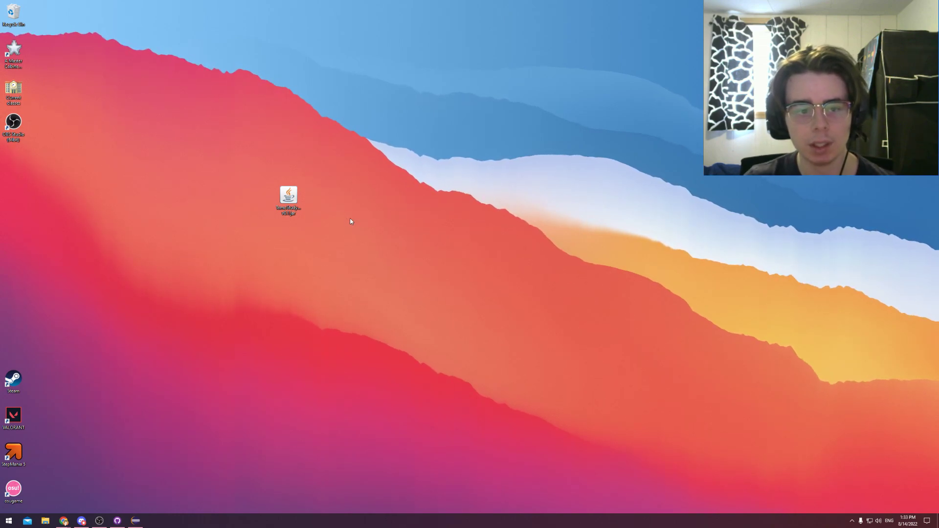
# Move the TamoStudyStream .jar icon to the middle of the desktop and leave it unselected.
pyautogui.moveTo(288, 196); pyautogui.dragTo(344, 269)
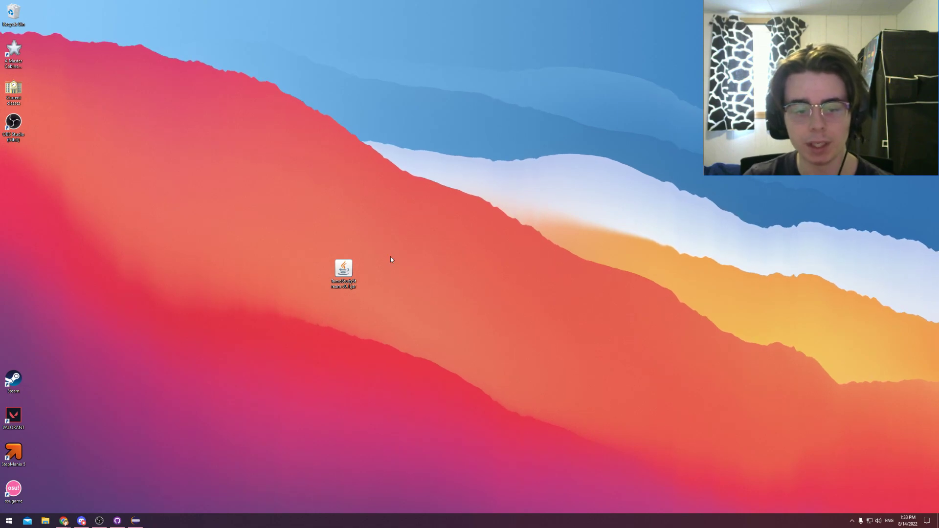
pyautogui.moveTo(384, 244); pyautogui.dragTo(286, 308)
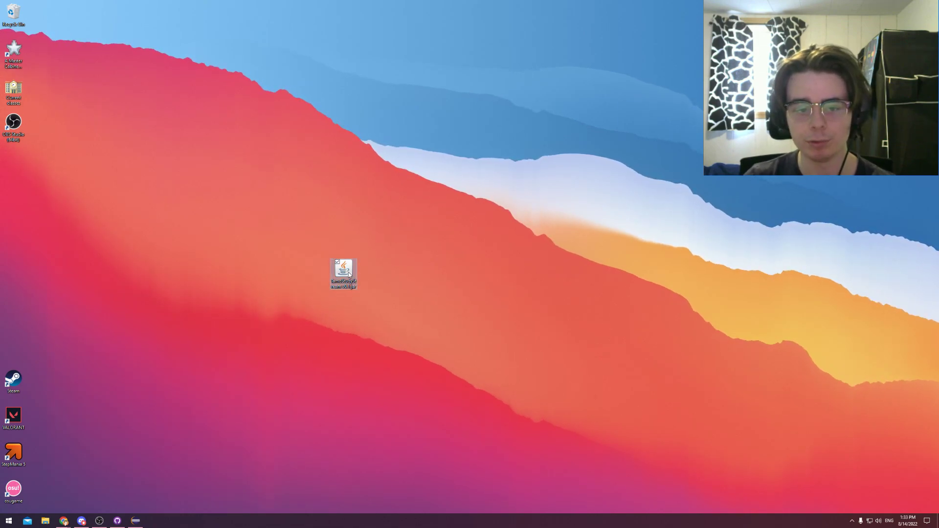
pyautogui.moveTo(343, 271); pyautogui.dragTo(316, 235)
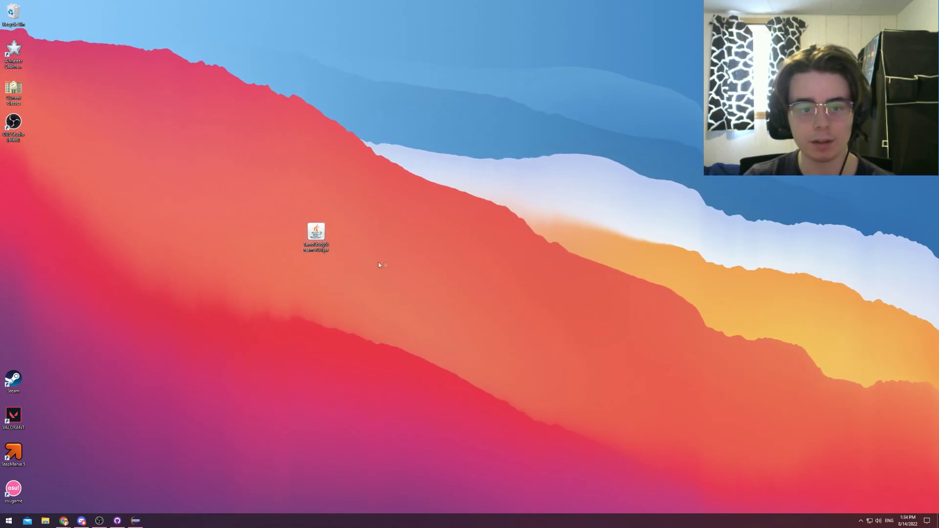
pyautogui.moveTo(358, 291); pyautogui.dragTo(288, 207)
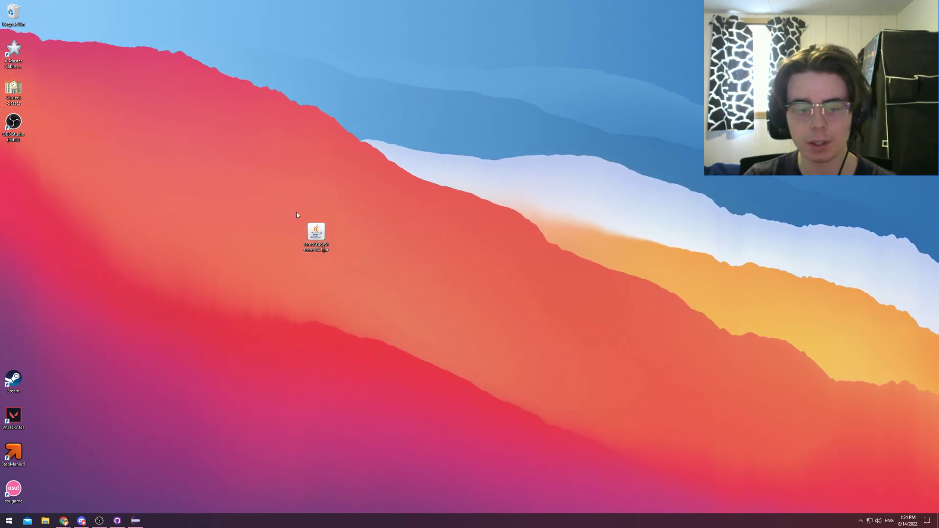
pyautogui.moveTo(351, 279); pyautogui.dragTo(287, 210)
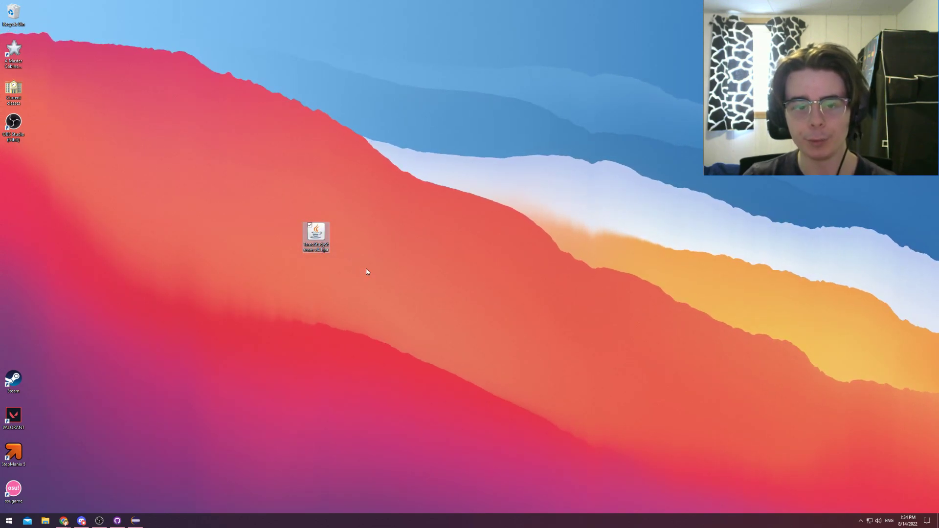
pyautogui.click(368, 272)
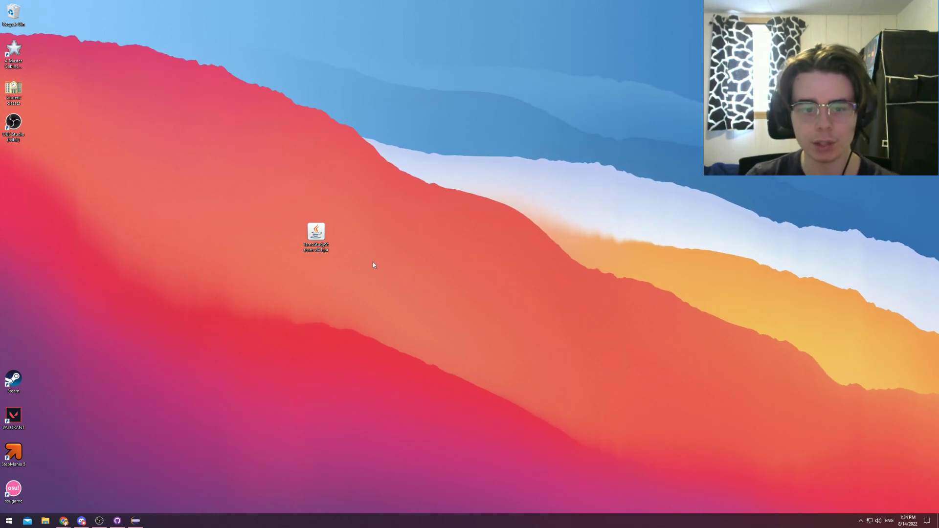
pyautogui.moveTo(341, 267); pyautogui.dragTo(295, 211)
pyautogui.click(359, 278)
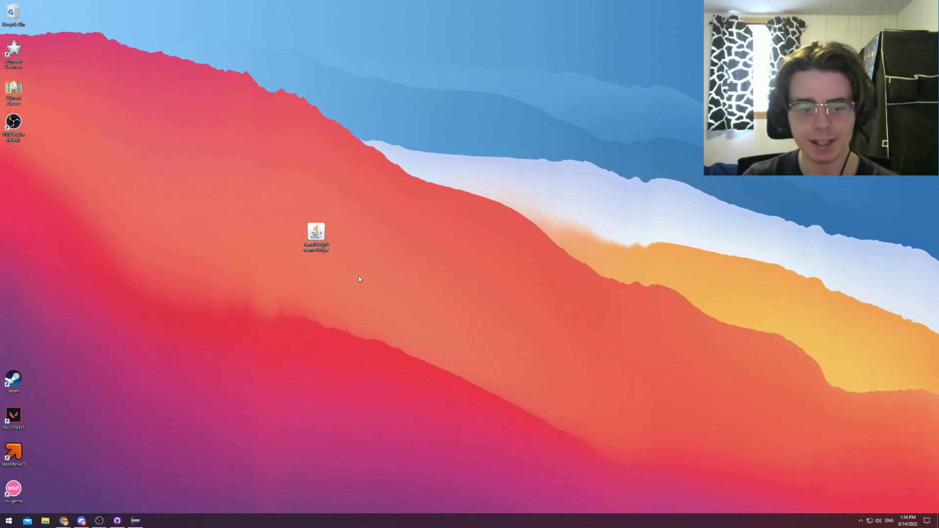
# Launch the TamoStudyStream timer and try 4 sessions, 25:00 session and 05:00 break lengths.
pyautogui.click(314, 236)
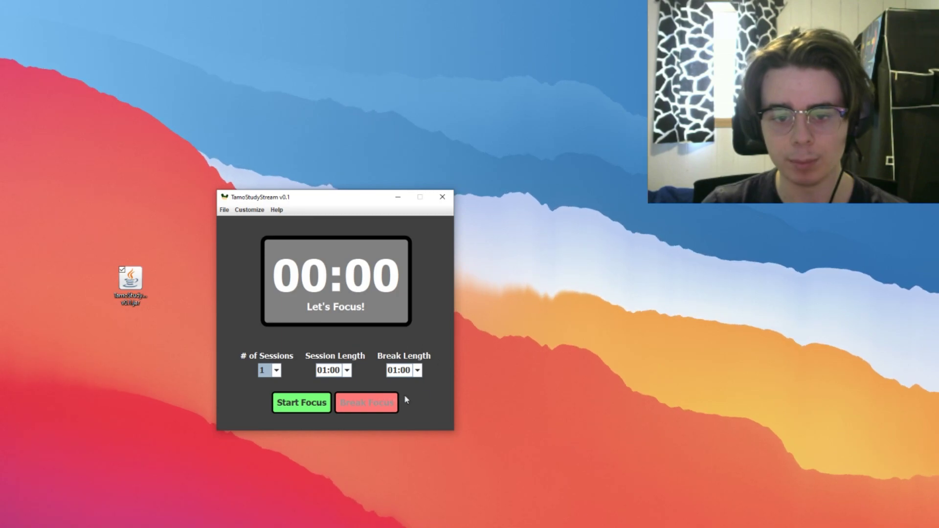
pyautogui.click(274, 371)
pyautogui.click(261, 416)
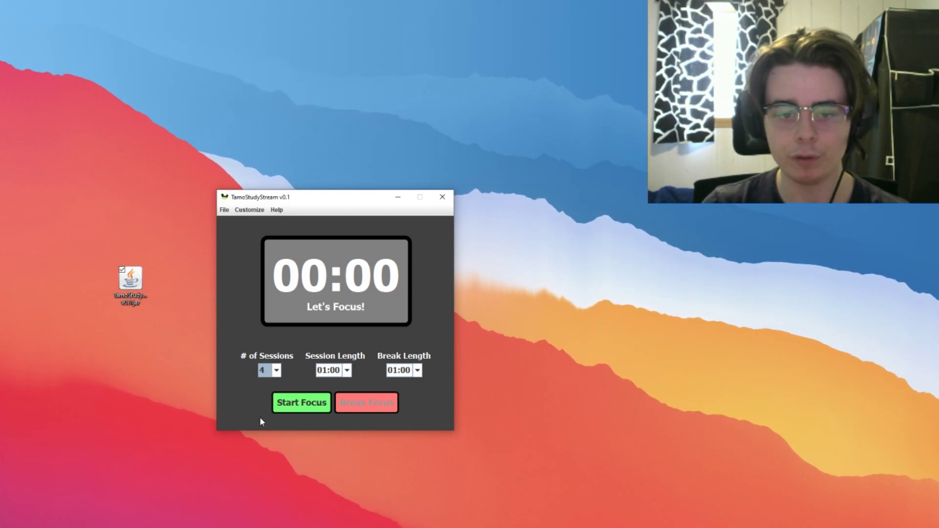
pyautogui.click(344, 371)
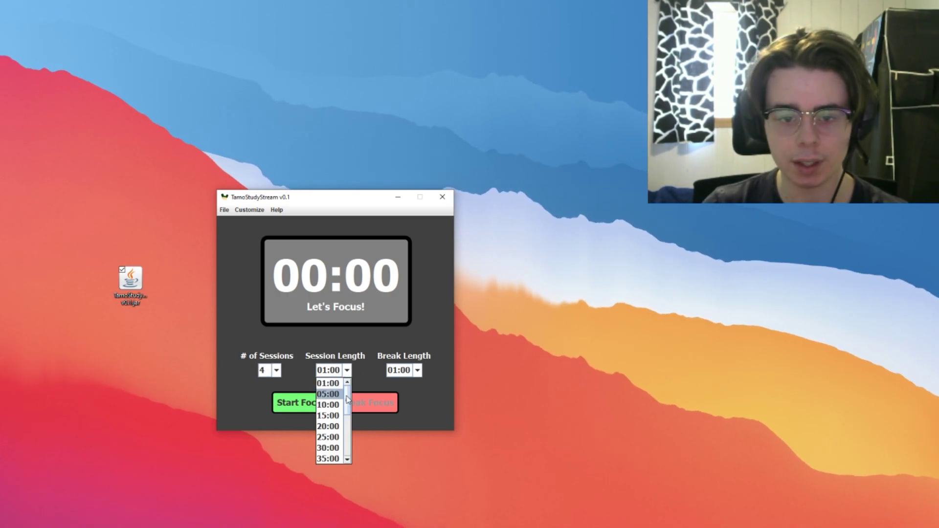
pyautogui.scroll(-2, 342, 416)
pyautogui.click(329, 402)
pyautogui.click(417, 370)
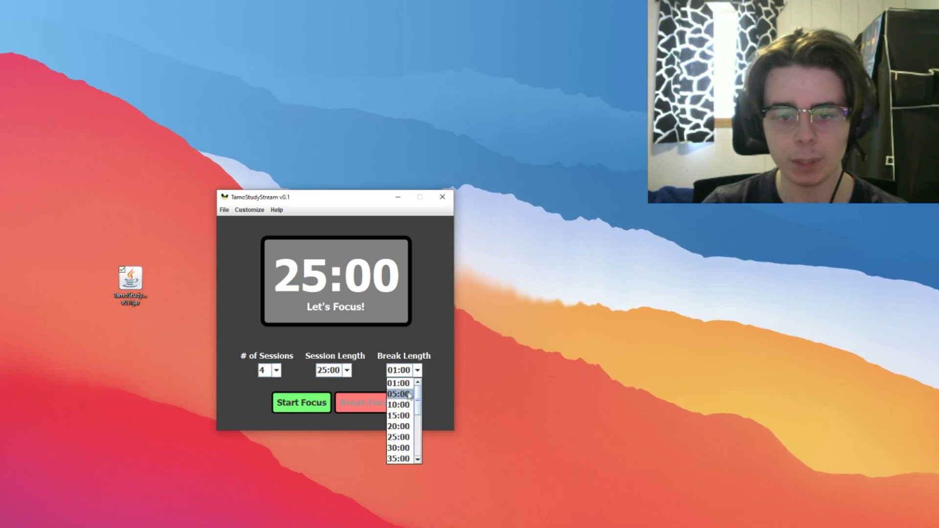
pyautogui.click(398, 394)
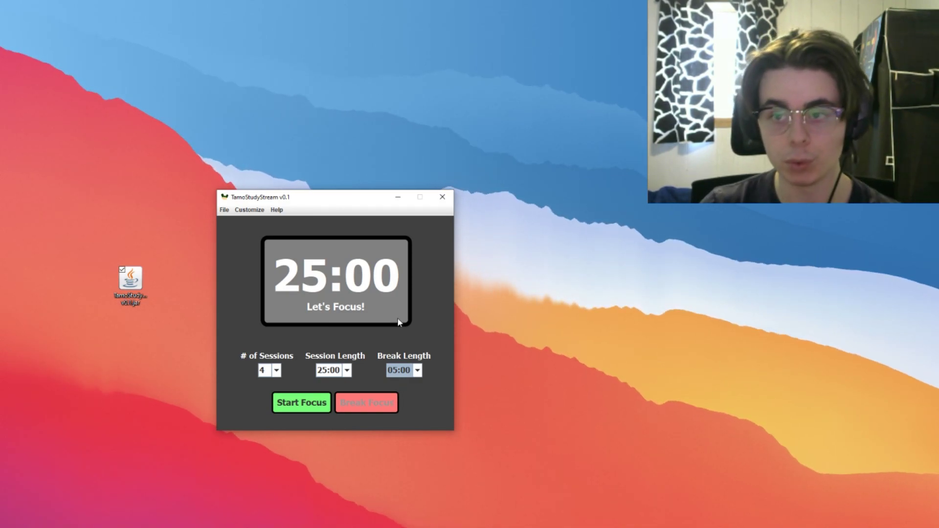
# Set the timer to 1 session, 01:00 session and 01:00 break, then move its window right.
pyautogui.click(274, 374)
pyautogui.click(267, 381)
pyautogui.click(339, 375)
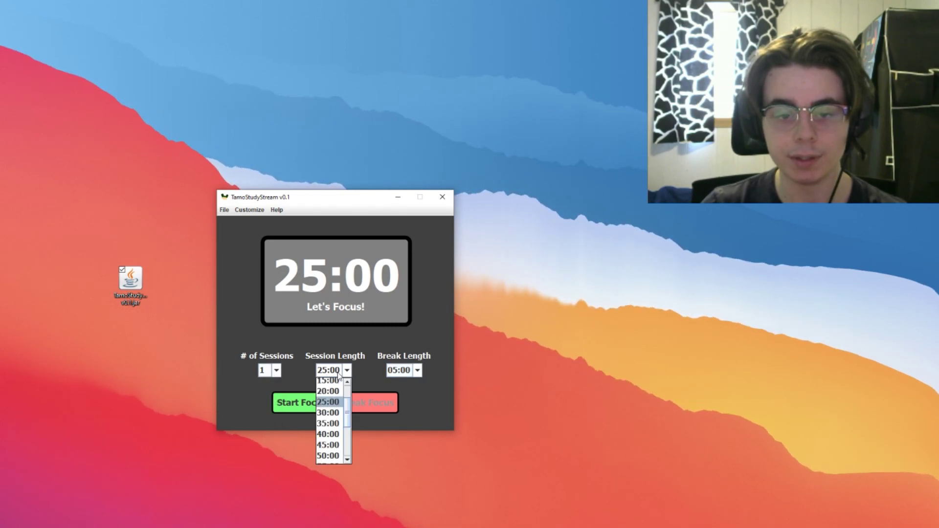
pyautogui.scroll(1, 350, 405)
pyautogui.click(328, 381)
pyautogui.click(417, 370)
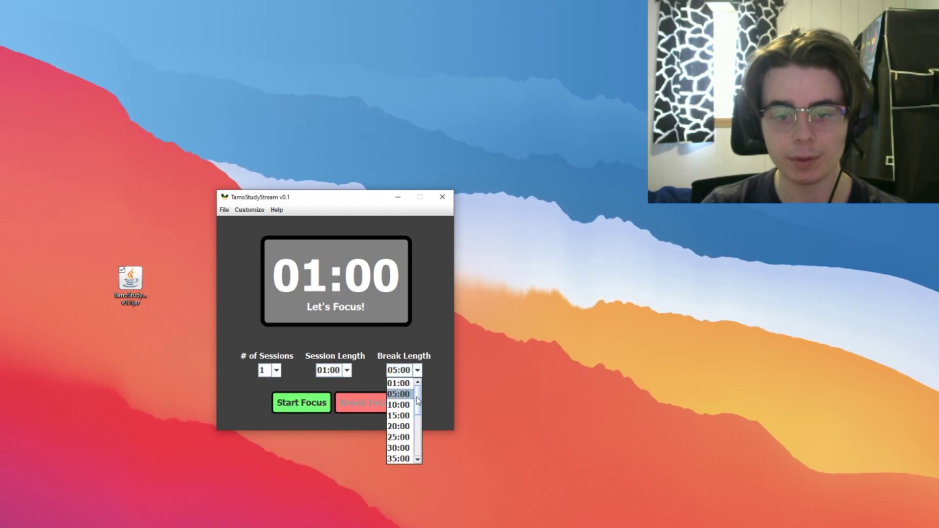
pyautogui.click(399, 383)
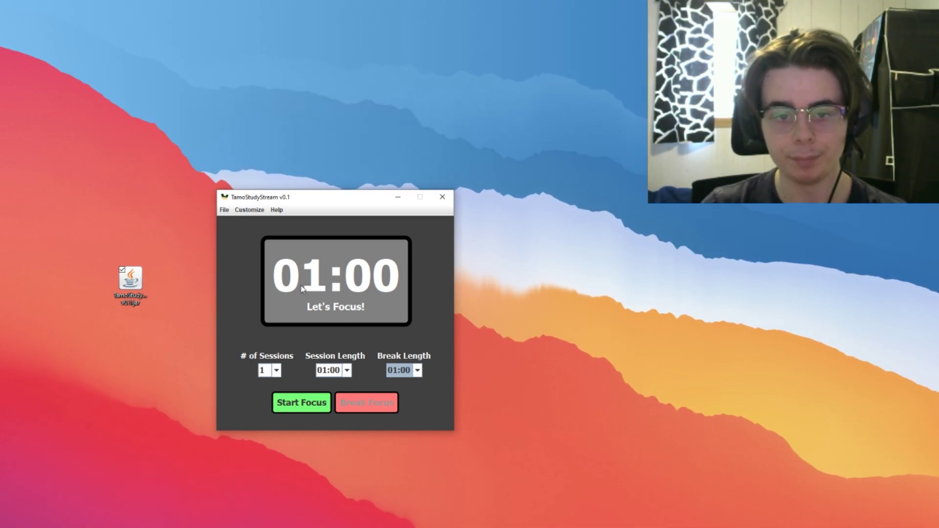
pyautogui.moveTo(292, 201); pyautogui.dragTo(504, 233)
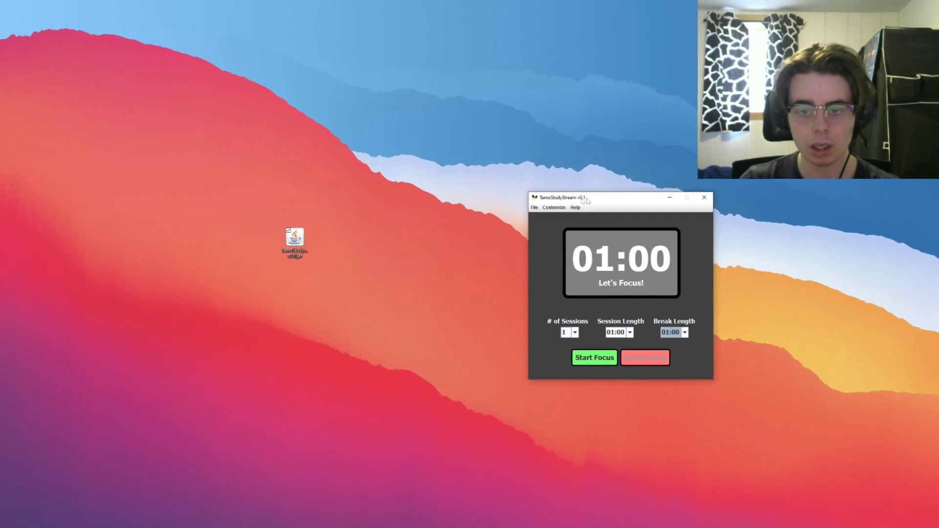
# In OBS, remove the old TamoStudy source so only the lake Image source remains.
pyautogui.click(100, 520)
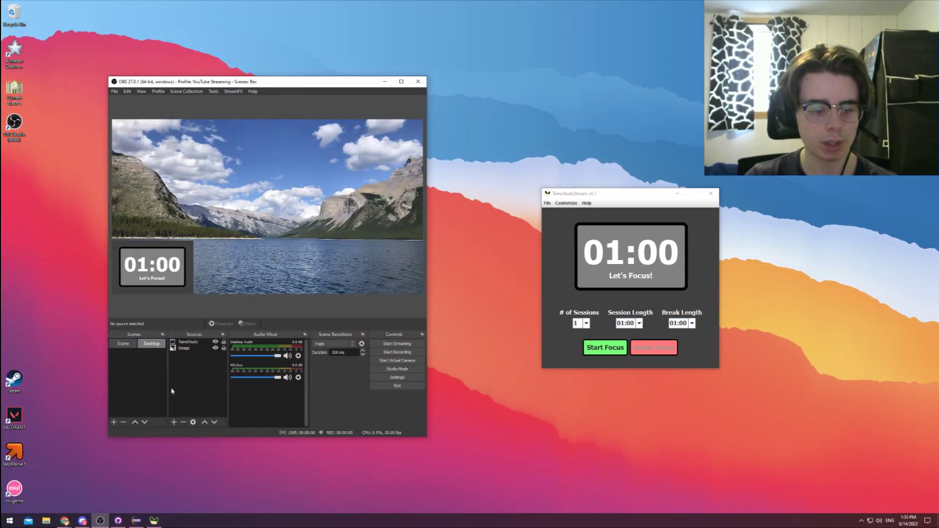
pyautogui.moveTo(247, 85); pyautogui.dragTo(321, 96)
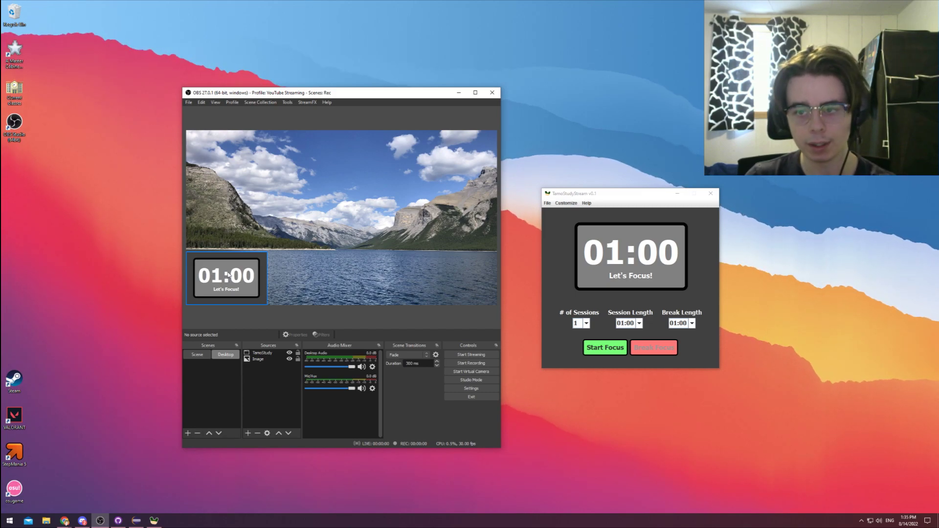
pyautogui.moveTo(228, 274); pyautogui.dragTo(249, 272)
pyautogui.rightClick(264, 354)
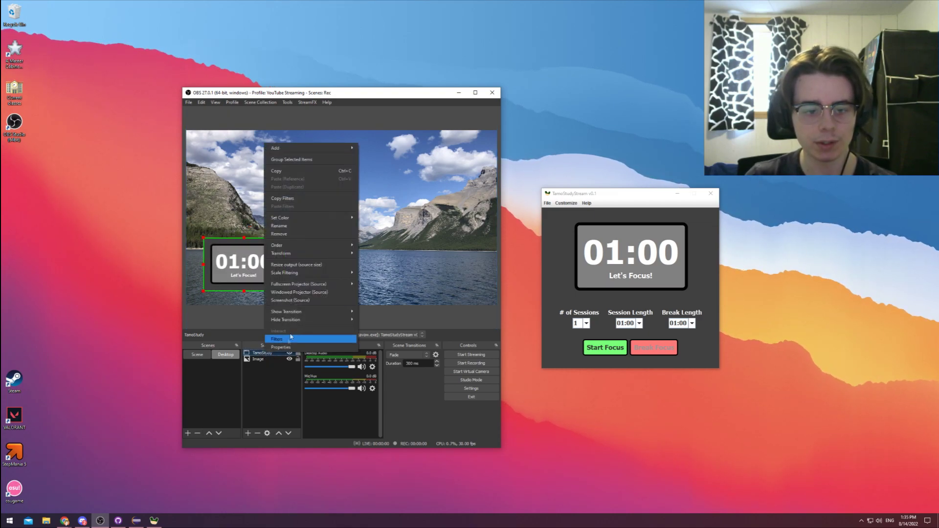
pyautogui.click(288, 234)
pyautogui.click(364, 282)
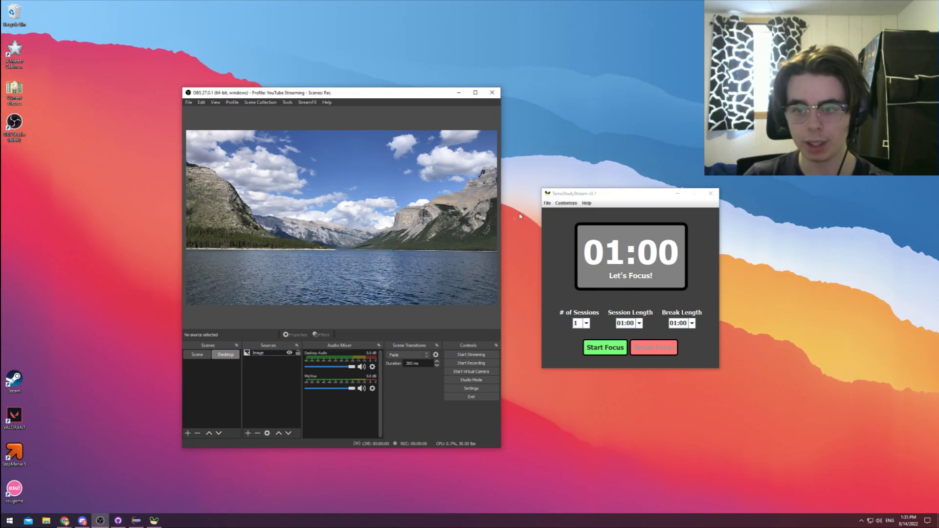
pyautogui.moveTo(284, 97); pyautogui.dragTo(291, 88)
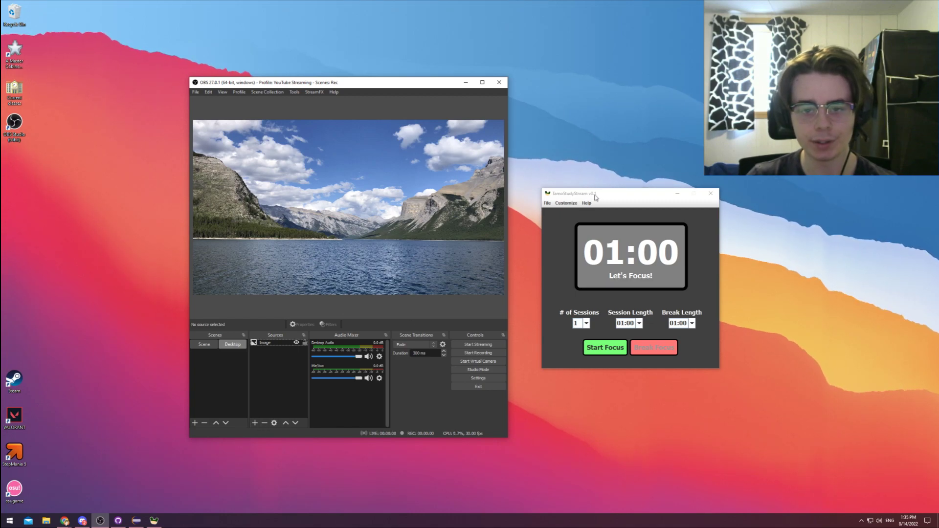
# Add a new Window Capture source named 'TamoStudy'.
pyautogui.click(254, 423)
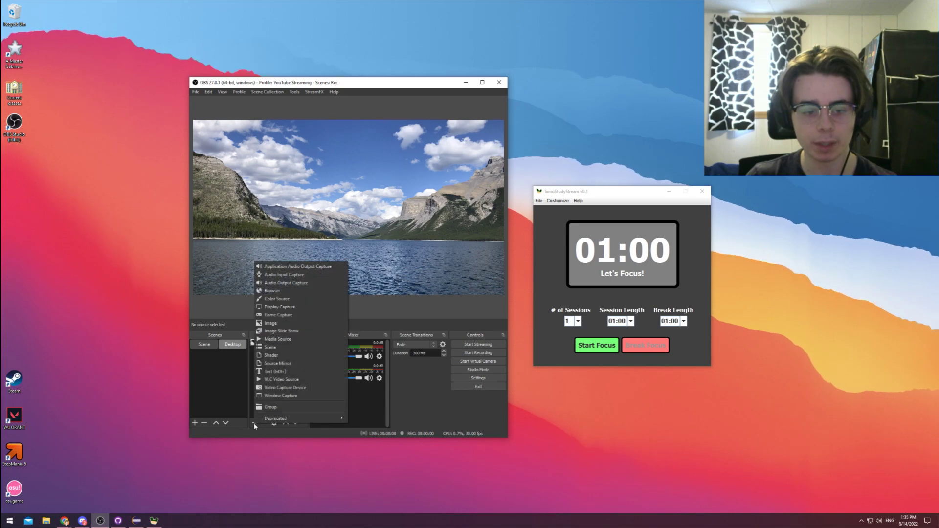
pyautogui.click(254, 423)
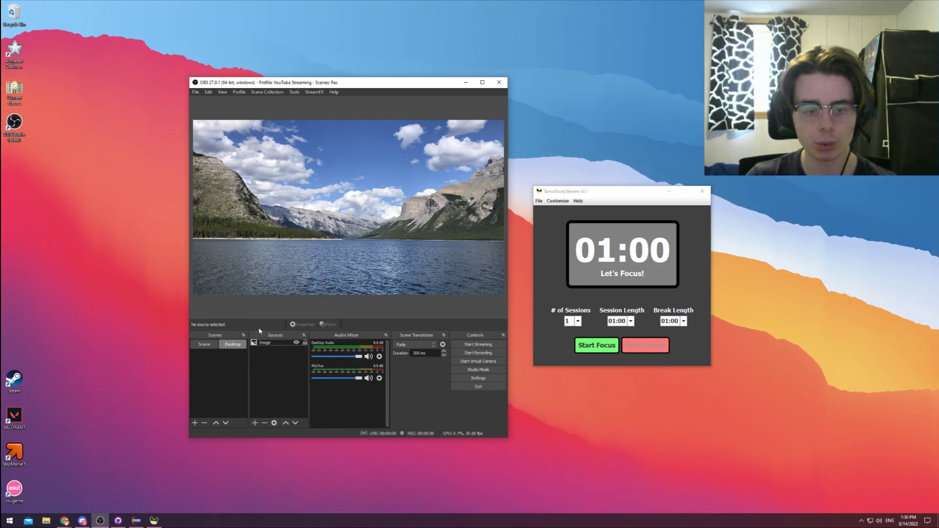
pyautogui.click(254, 423)
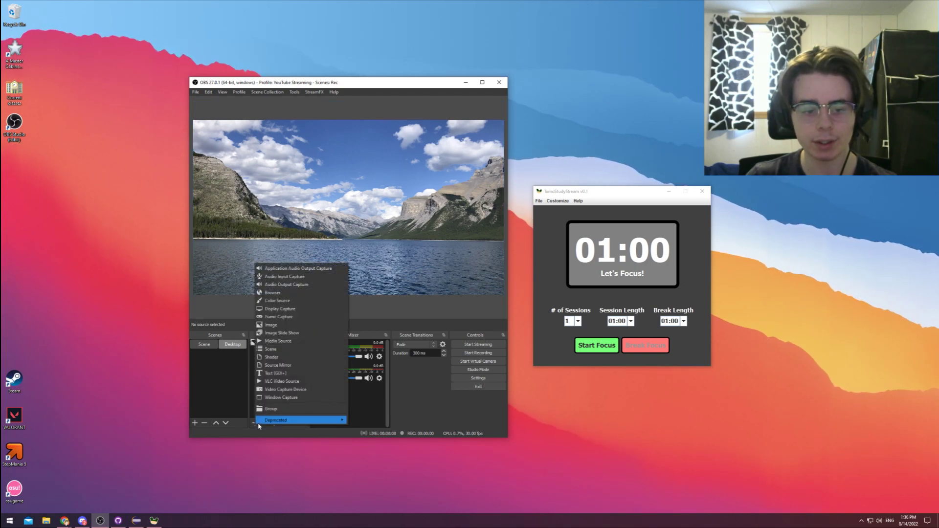
pyautogui.click(299, 399)
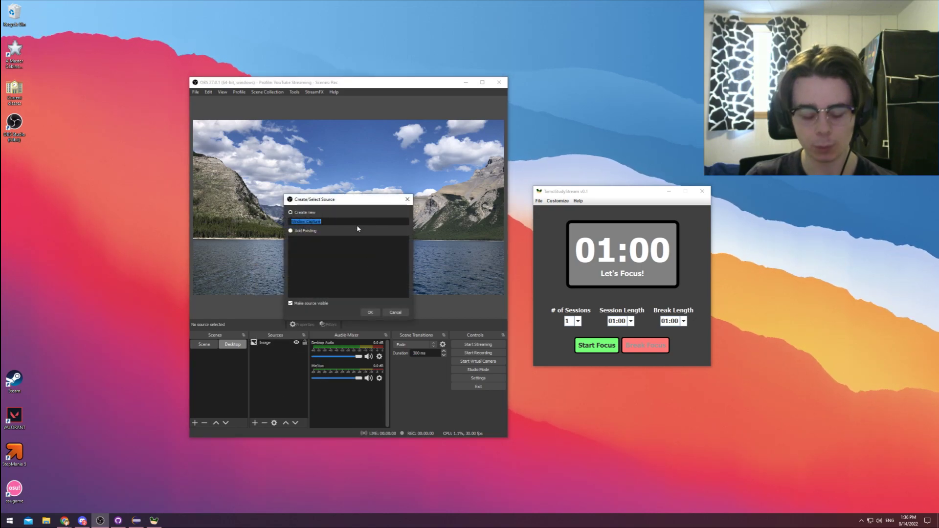
pyautogui.write('TamoStudy')
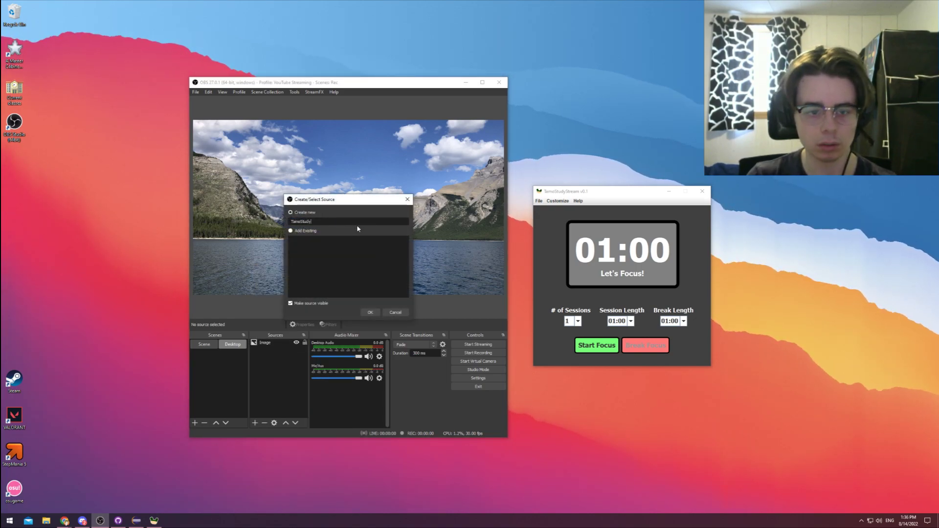
pyautogui.click(366, 314)
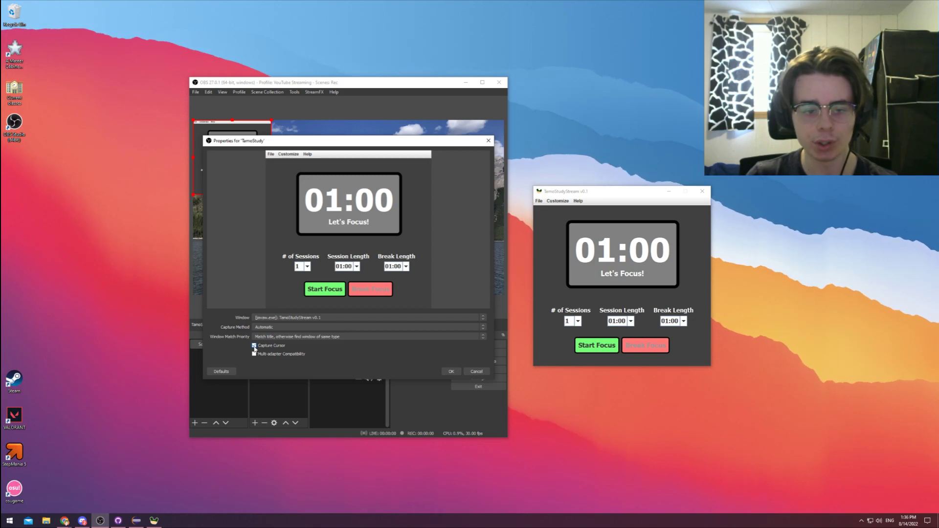
# Point the TamoStudy capture at the TamoStudyStream window with cursor capture off, and confirm.
pyautogui.moveTo(352, 143); pyautogui.dragTo(374, 230)
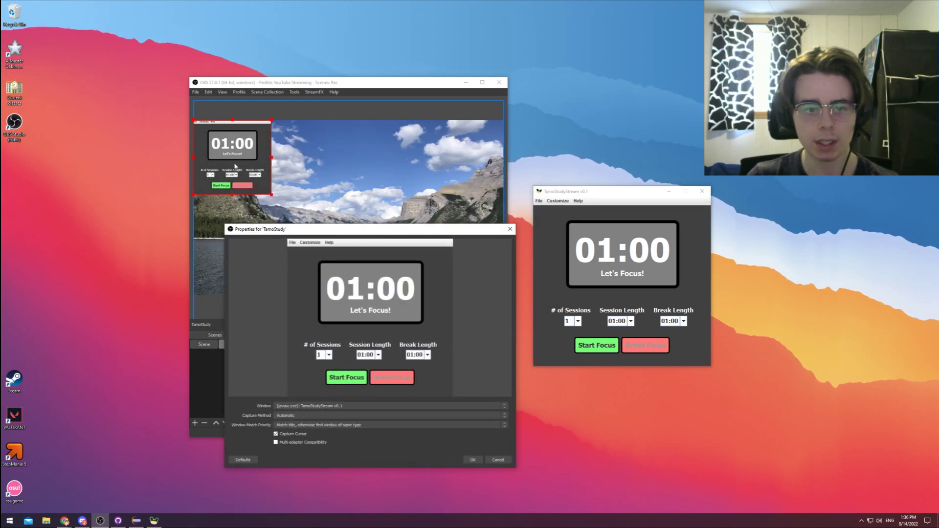
pyautogui.click(619, 289)
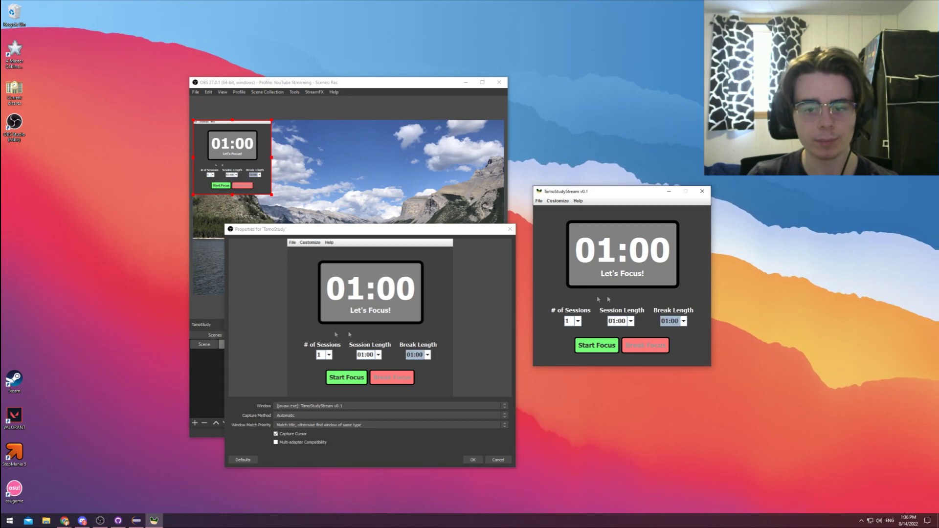
pyautogui.click(294, 436)
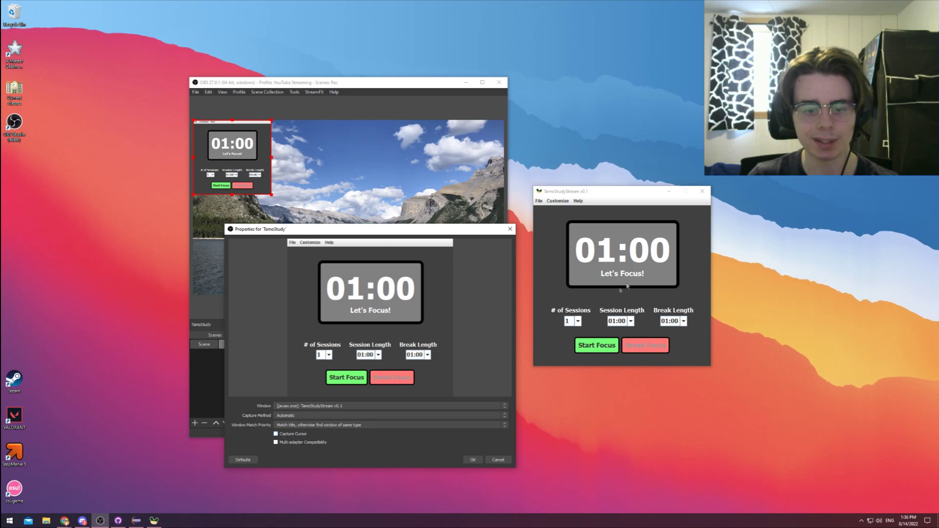
pyautogui.click(638, 300)
pyautogui.moveTo(343, 233); pyautogui.dragTo(355, 183)
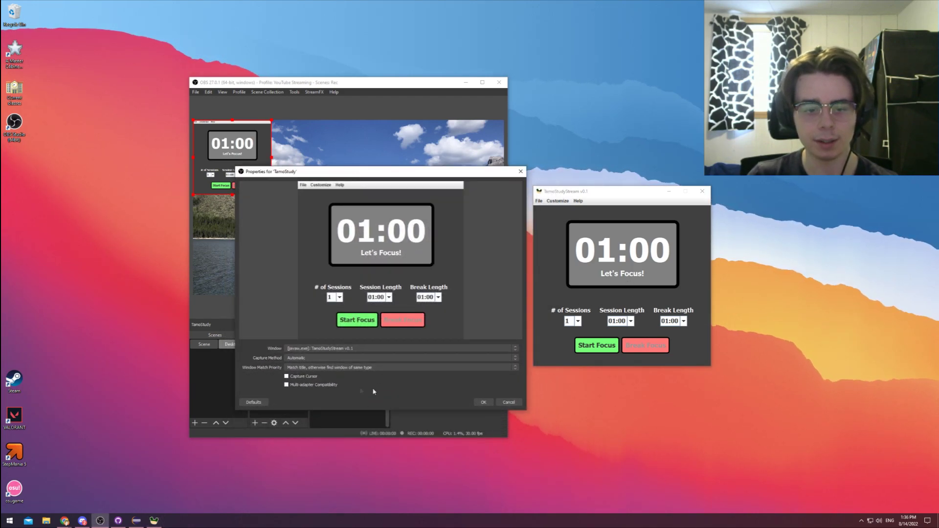
pyautogui.click(484, 401)
# Scale down the TamoStudy capture and crop its edges to the timer face at the lower left.
pyautogui.moveTo(251, 165); pyautogui.dragTo(413, 291)
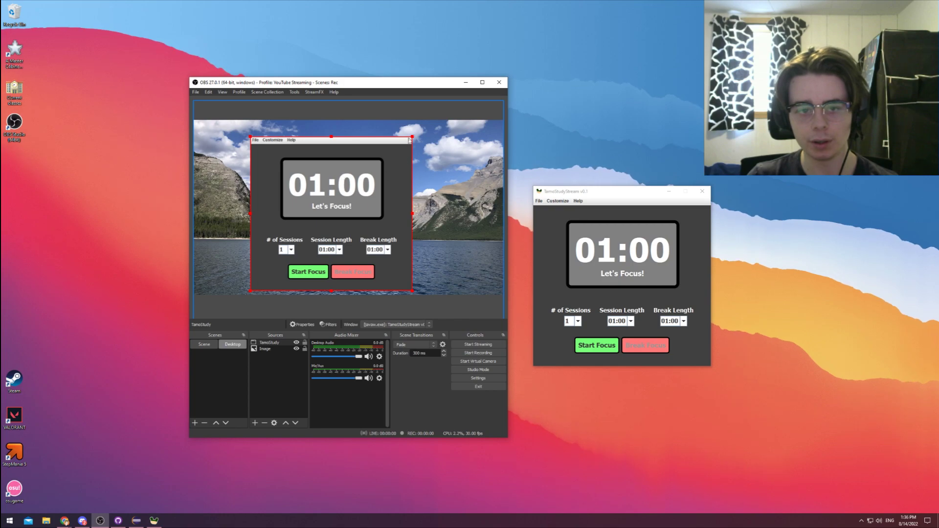
pyautogui.moveTo(409, 140); pyautogui.dragTo(346, 197)
pyautogui.moveTo(313, 247); pyautogui.dragTo(278, 246)
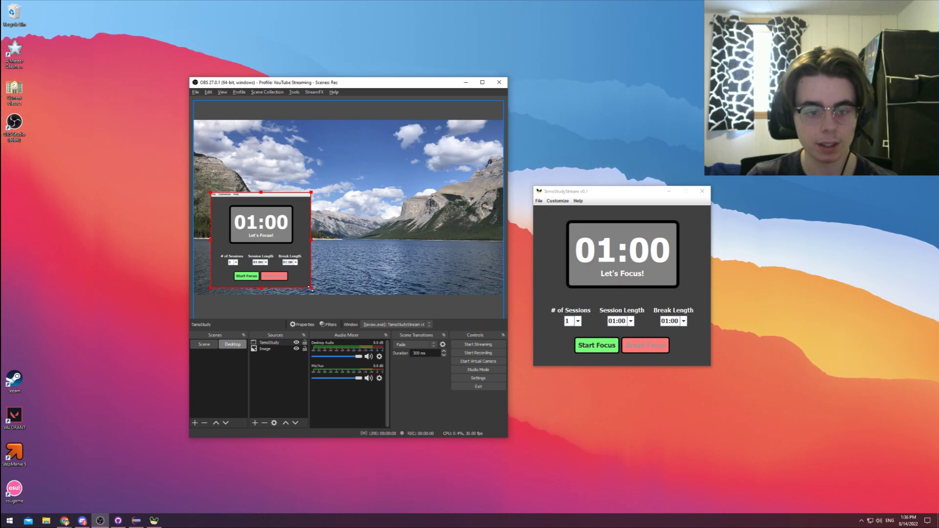
pyautogui.moveTo(311, 289); pyautogui.dragTo(301, 250)
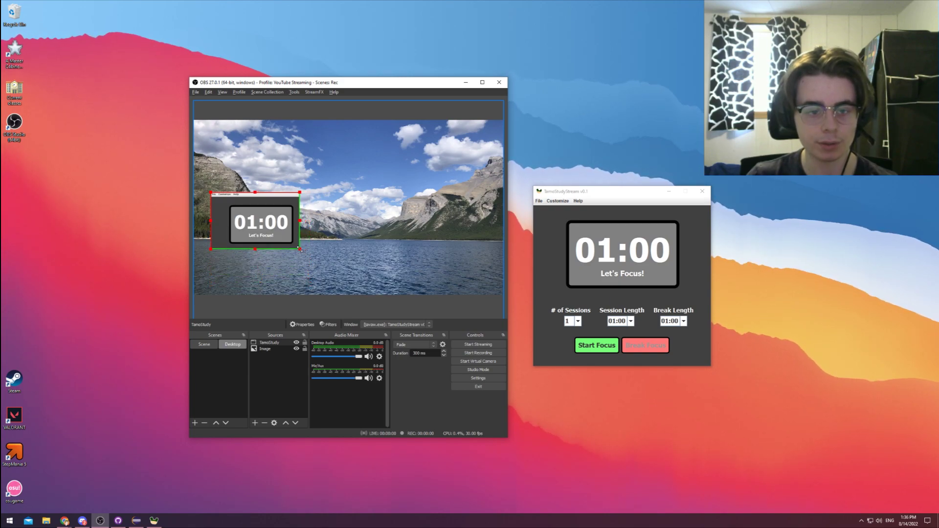
pyautogui.moveTo(209, 192); pyautogui.dragTo(222, 199)
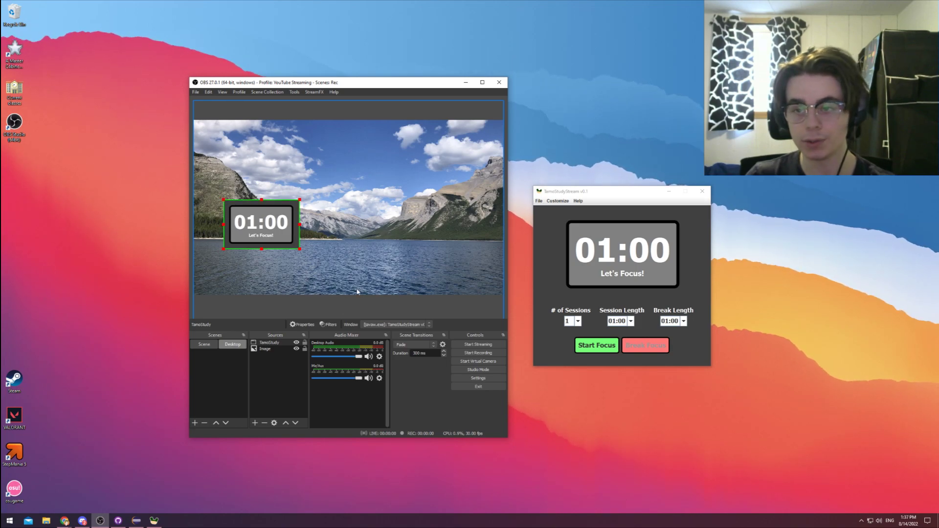
pyautogui.moveTo(299, 250); pyautogui.dragTo(280, 260)
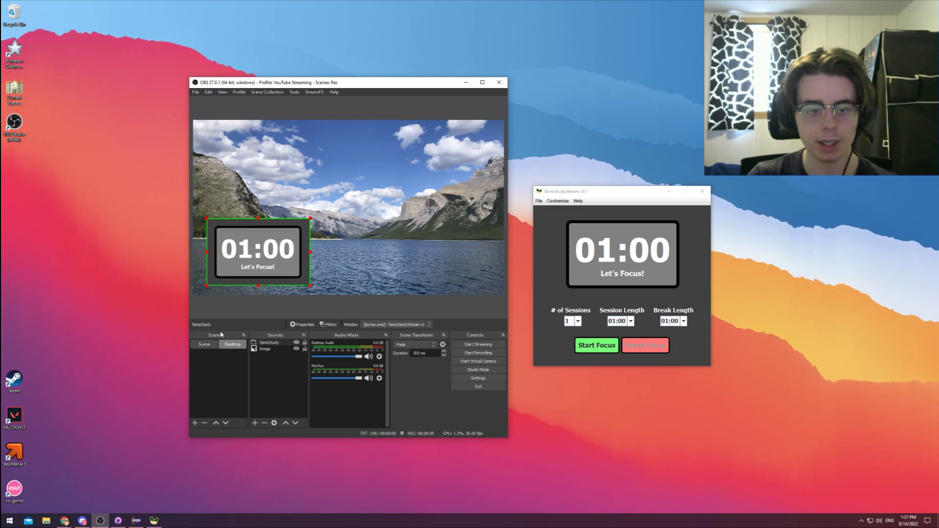
pyautogui.click(205, 313)
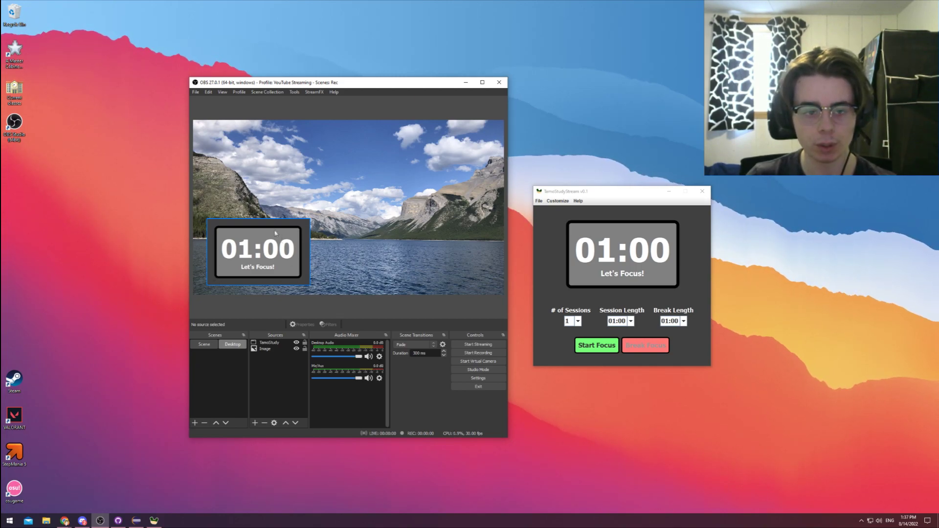
pyautogui.click(269, 343)
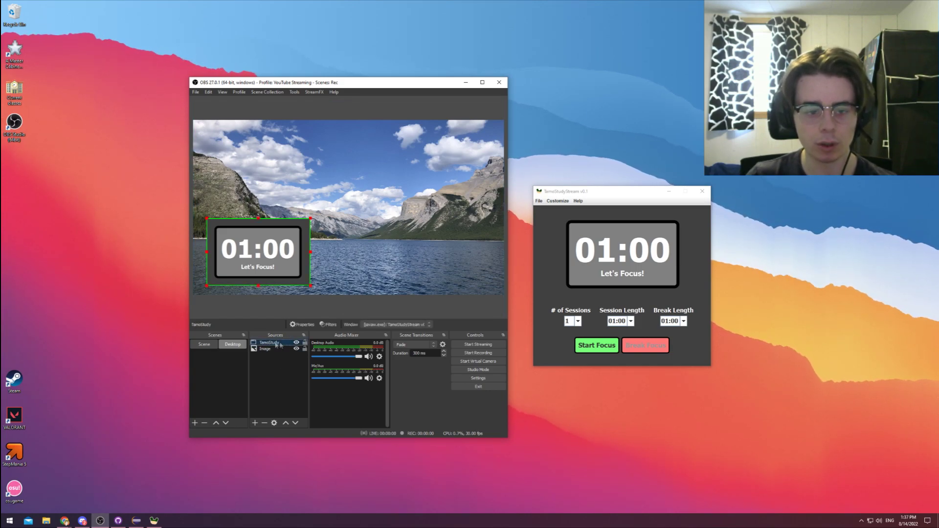
# Add a Color Key filter to the TamoStudy source.
pyautogui.rightClick(276, 344)
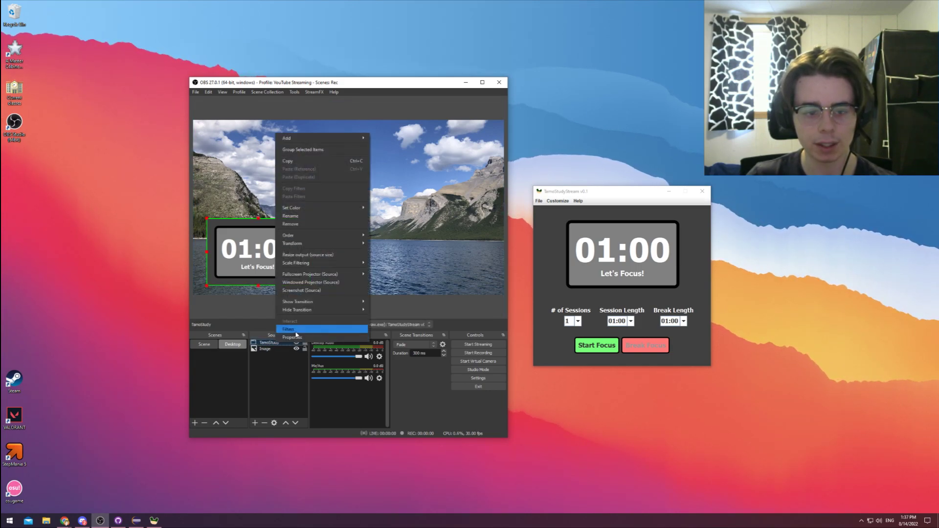
pyautogui.click(291, 334)
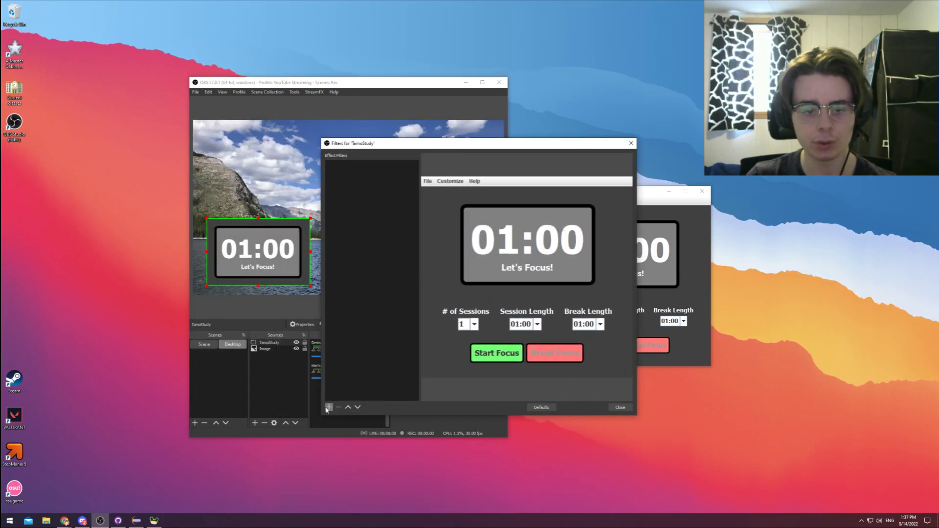
pyautogui.click(329, 407)
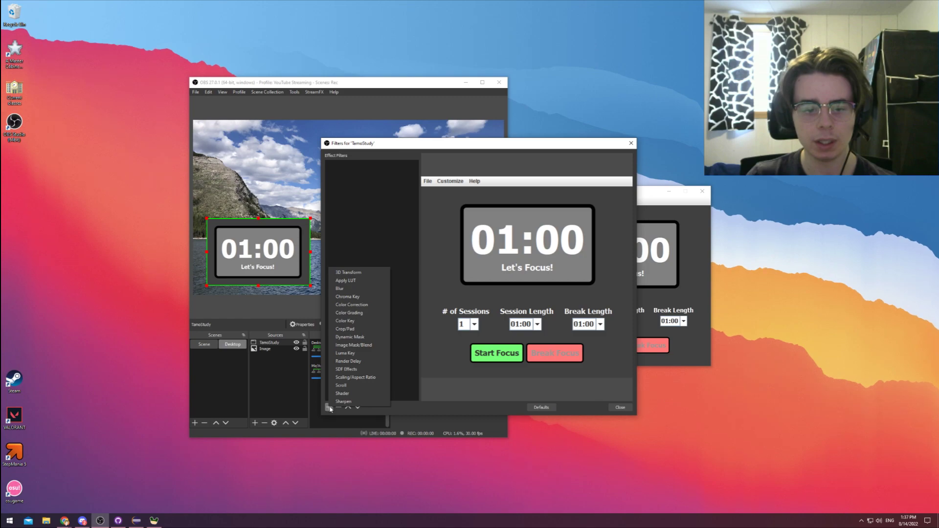
pyautogui.click(344, 321)
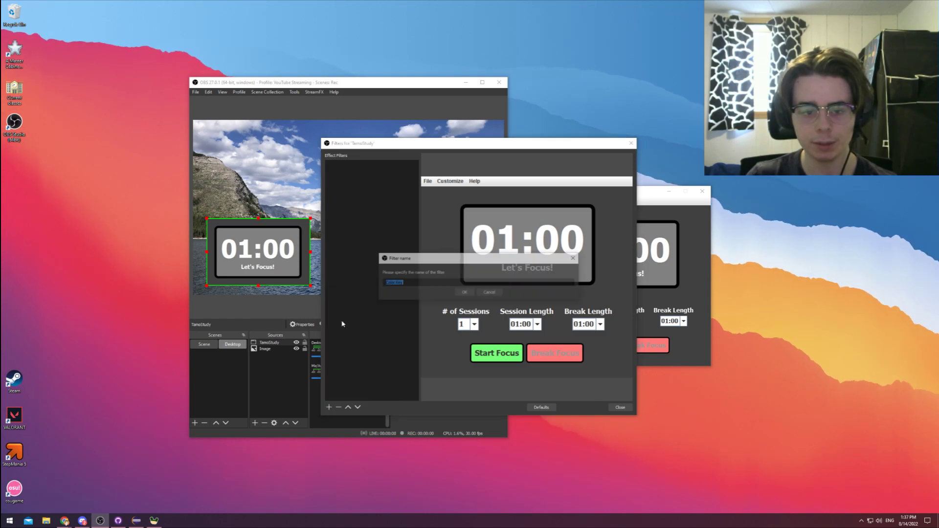
pyautogui.click(465, 293)
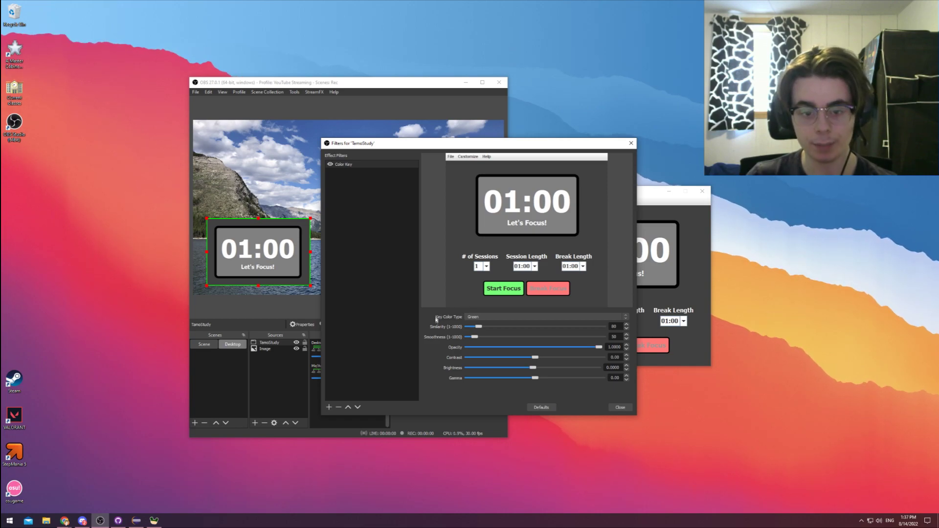
# Set the Color Key to a custom colour #404040 sampled from the timer's dark grey background.
pyautogui.click(472, 318)
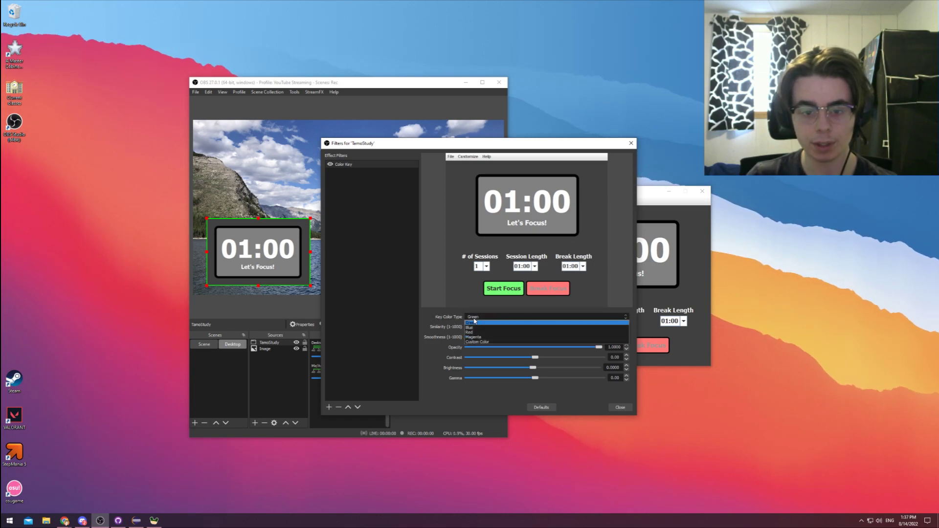
pyautogui.click(480, 342)
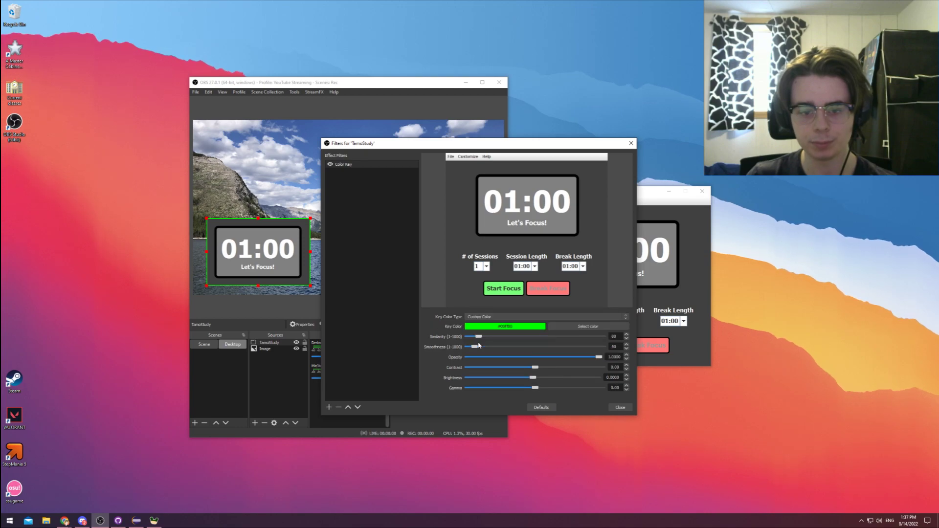
pyautogui.click(586, 329)
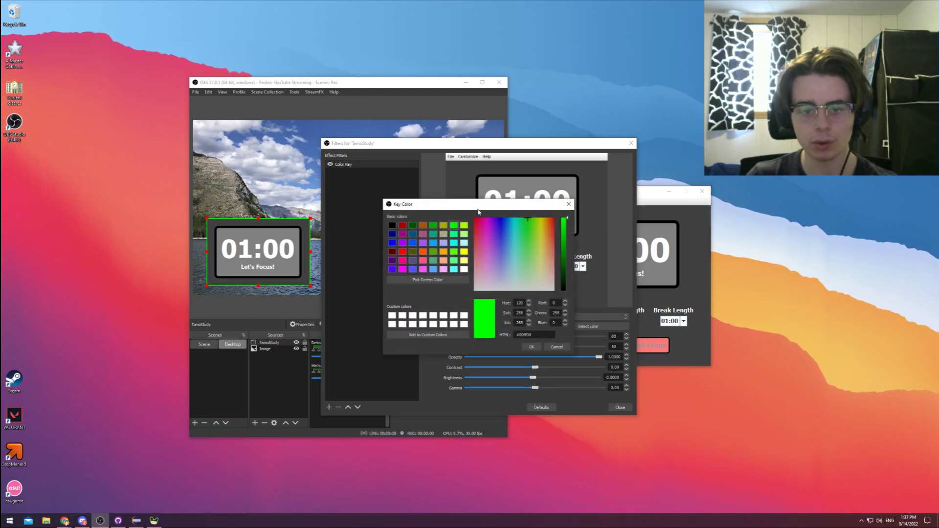
pyautogui.moveTo(474, 208); pyautogui.dragTo(413, 256)
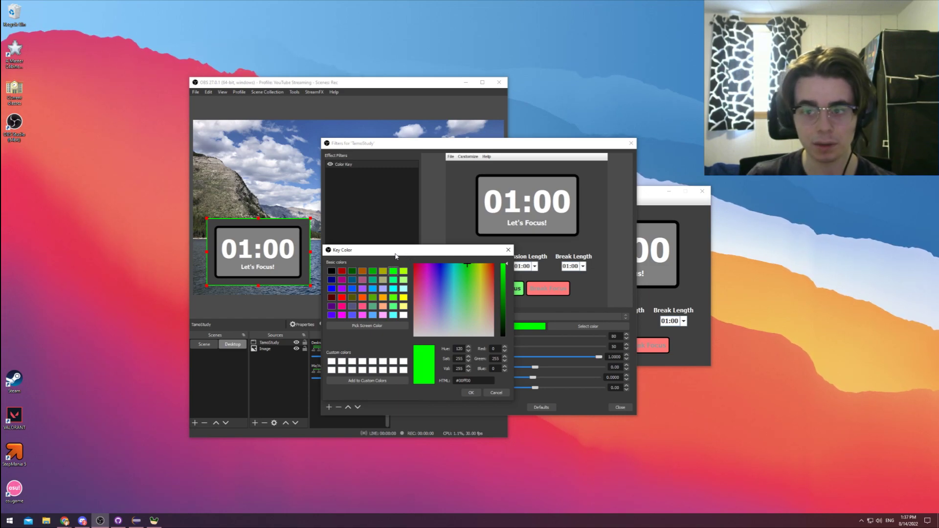
pyautogui.click(364, 326)
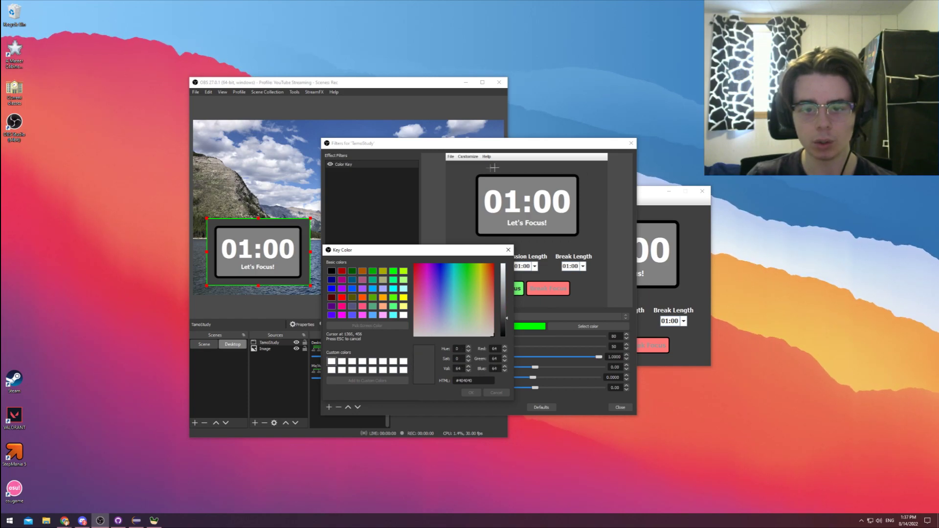
pyautogui.click(464, 204)
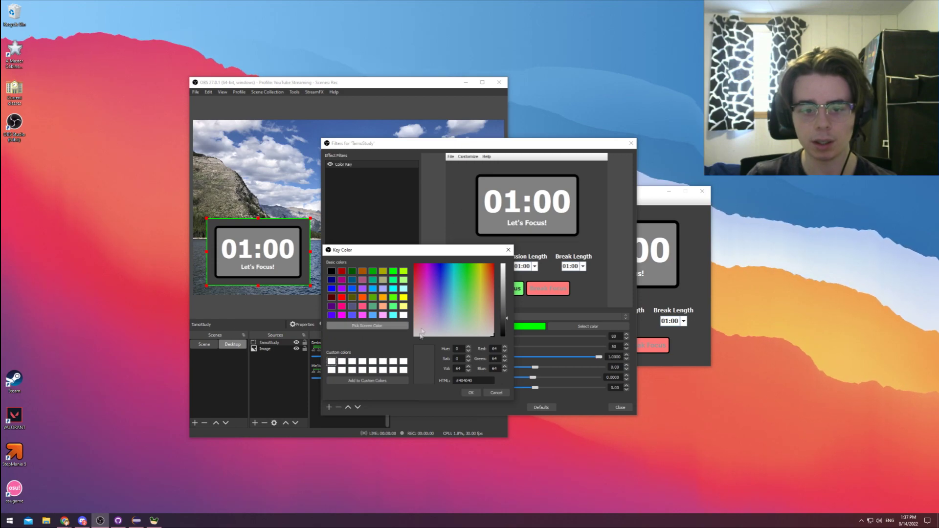
pyautogui.click(471, 393)
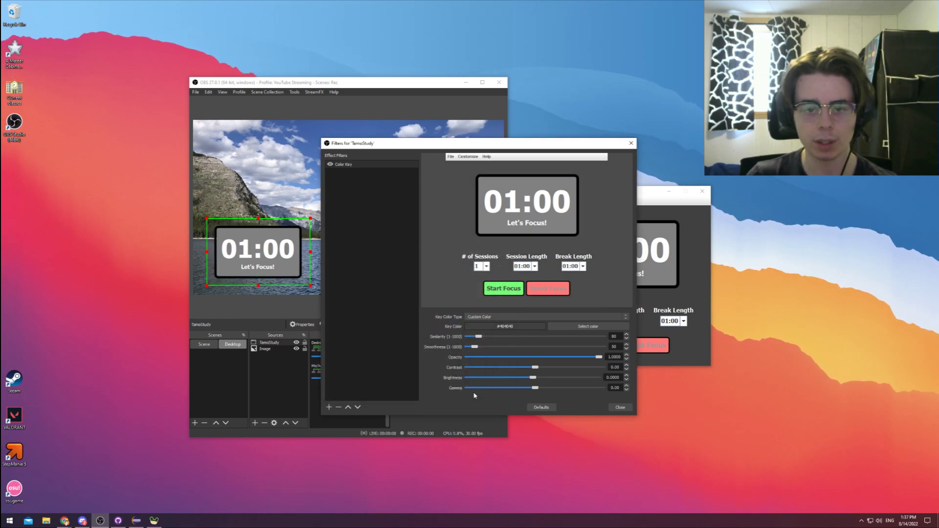
pyautogui.click(620, 407)
# Shrink the keyed timer into the lower-left corner of the lake scene, then minimize OBS.
pyautogui.moveTo(290, 262)
pyautogui.mouseDown()
pyautogui.moveTo(380, 206)
pyautogui.moveTo(348, 221)
pyautogui.moveTo(340, 249)
pyautogui.moveTo(272, 268)
pyautogui.mouseUp()
pyautogui.moveTo(302, 234); pyautogui.dragTo(253, 280)
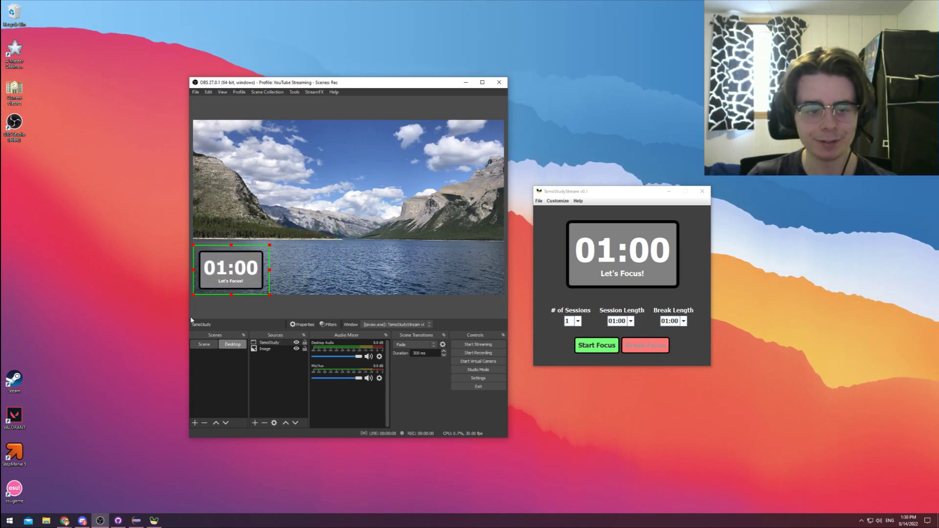
pyautogui.click(476, 241)
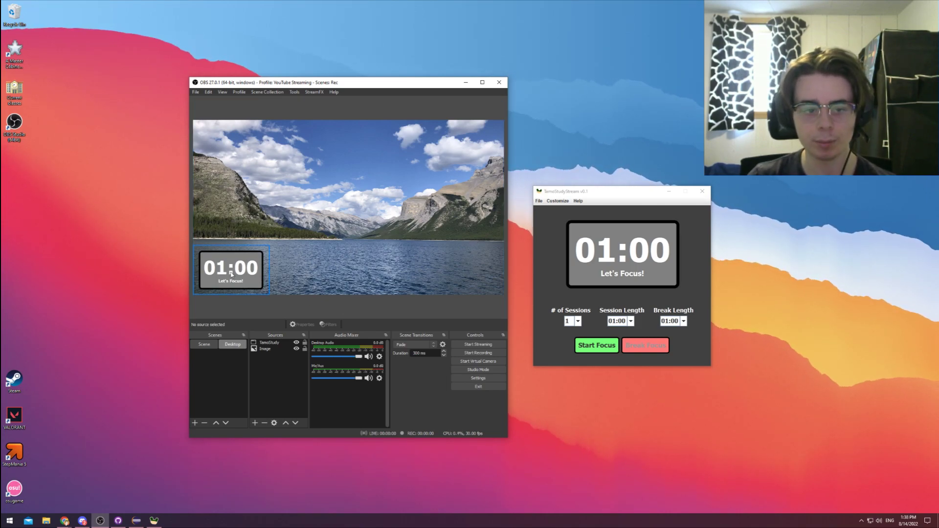
pyautogui.click(554, 267)
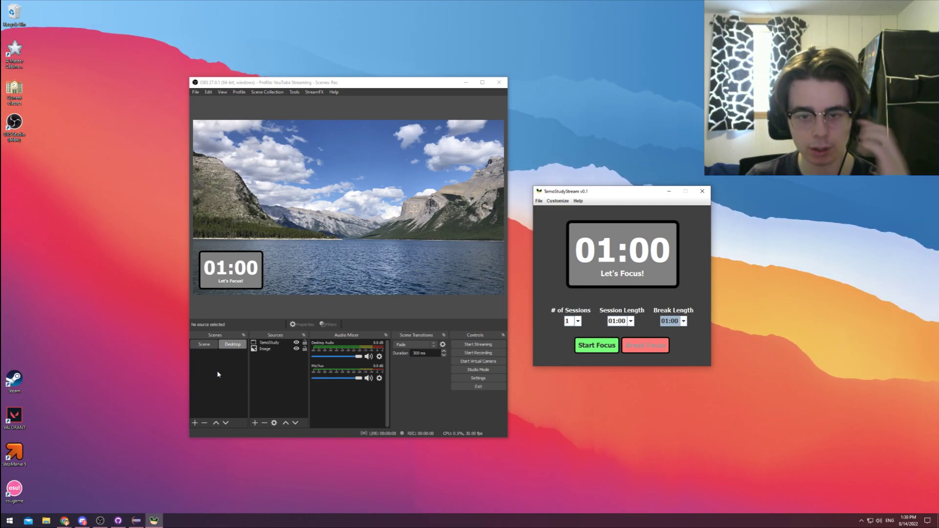
pyautogui.click(498, 82)
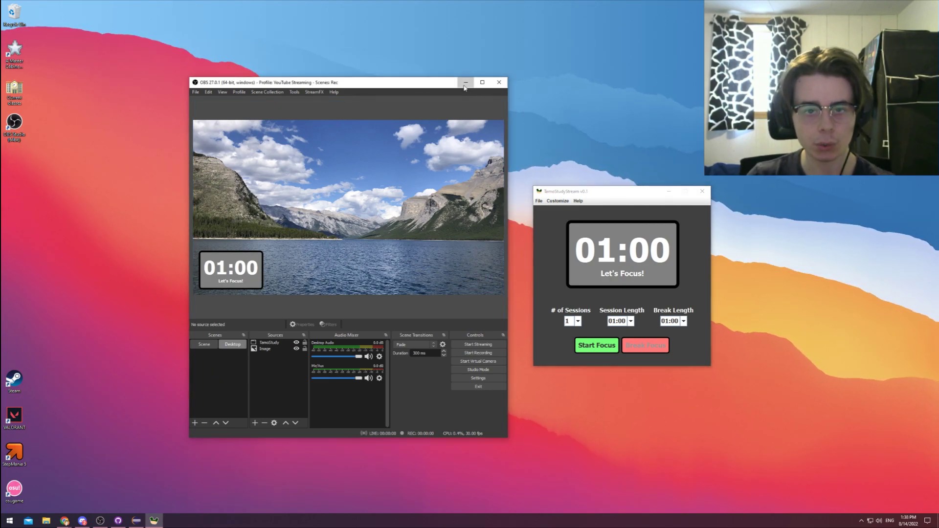
# Center the TamoStudyStream window, then read and close the Help Guide.
pyautogui.moveTo(571, 197); pyautogui.dragTo(423, 174)
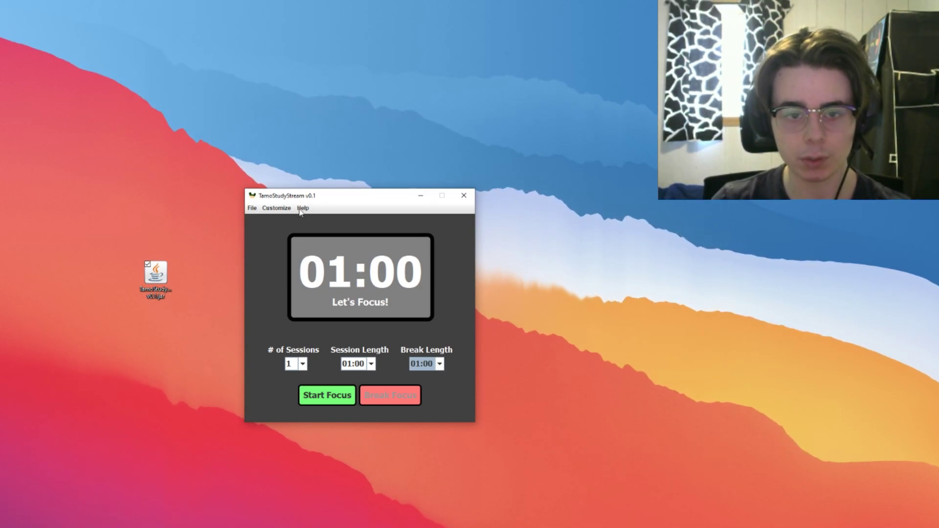
pyautogui.click(303, 208)
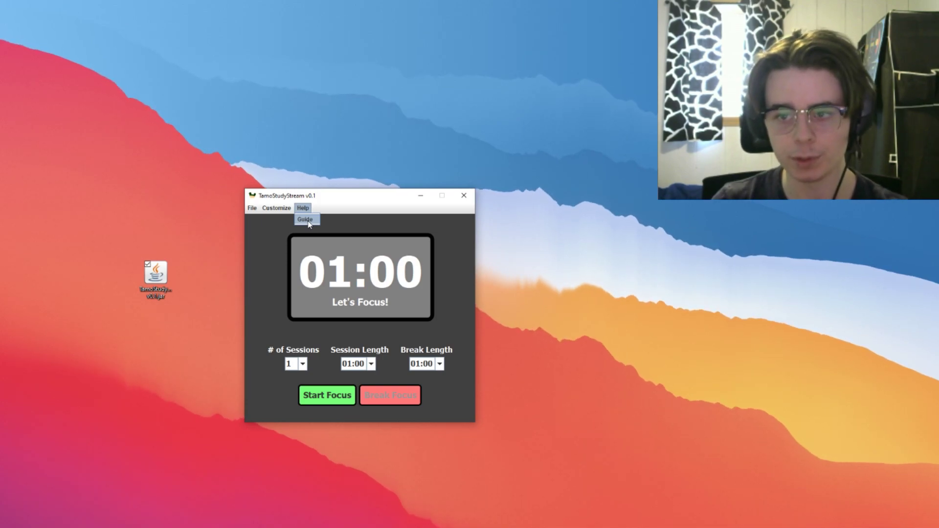
pyautogui.click(307, 221)
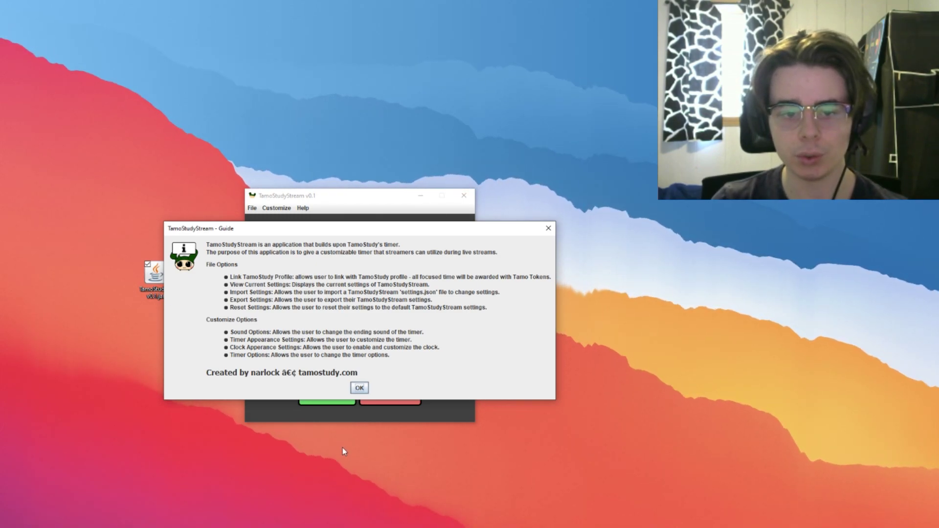
pyautogui.click(359, 387)
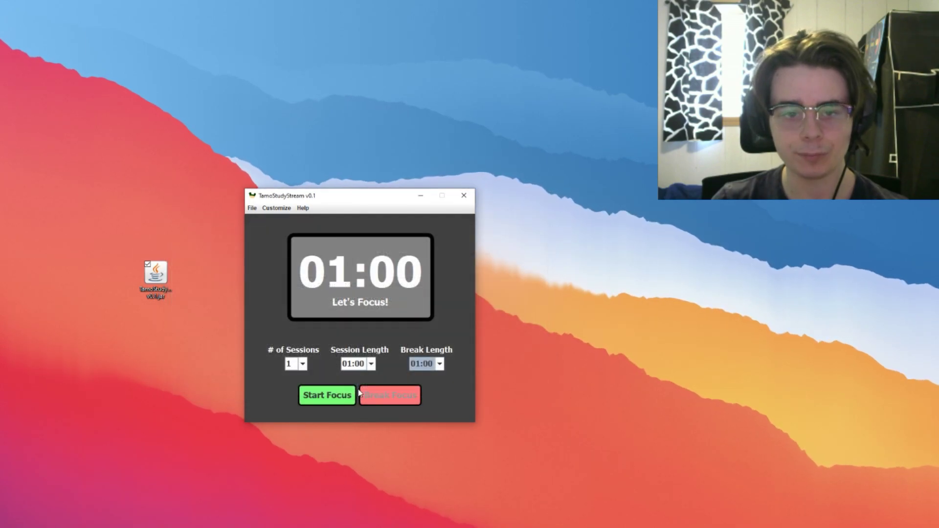
pyautogui.click(252, 208)
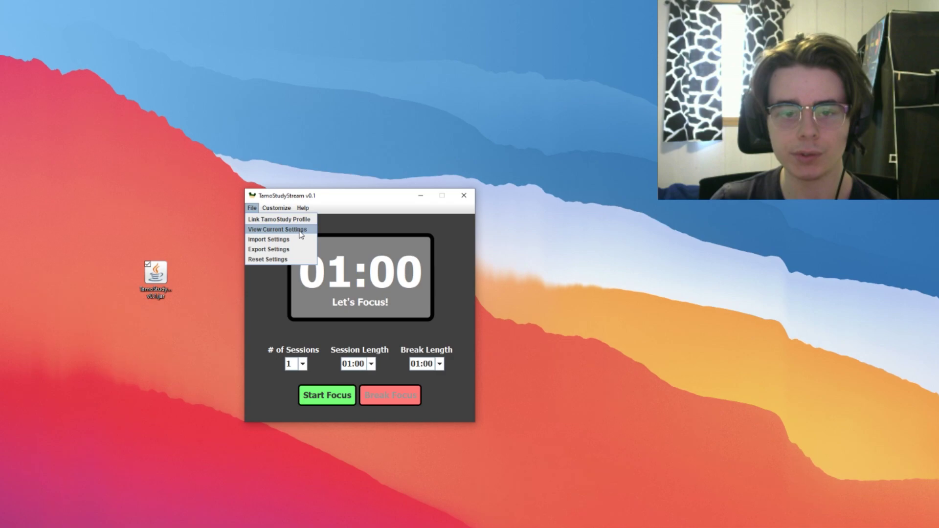
pyautogui.click(301, 231)
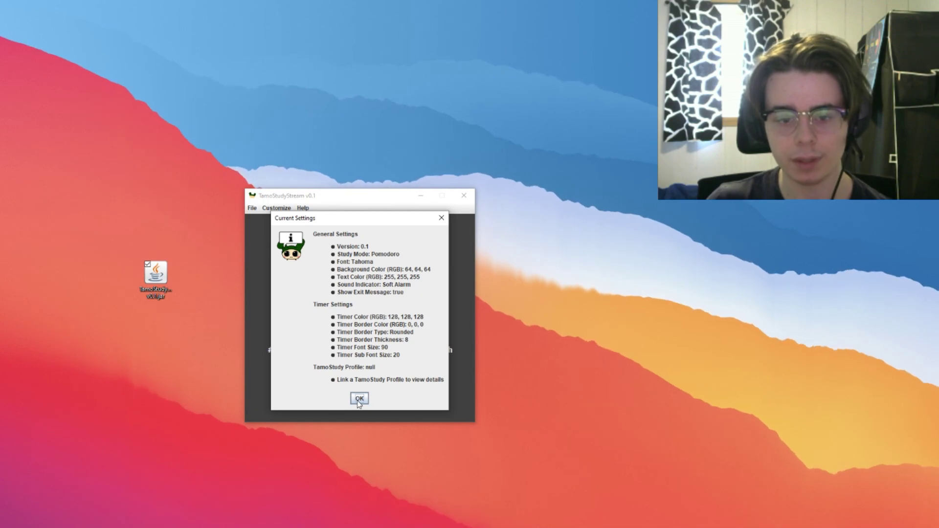
pyautogui.click(359, 398)
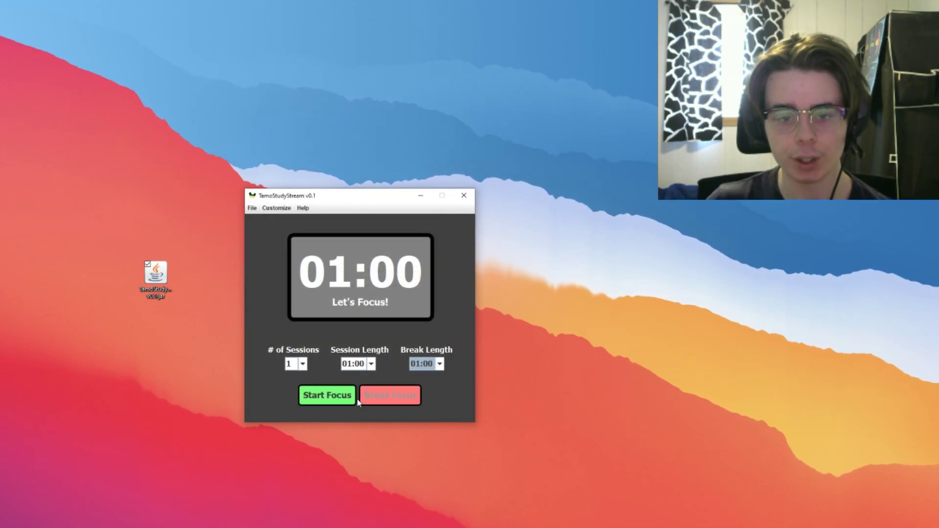
pyautogui.click(252, 208)
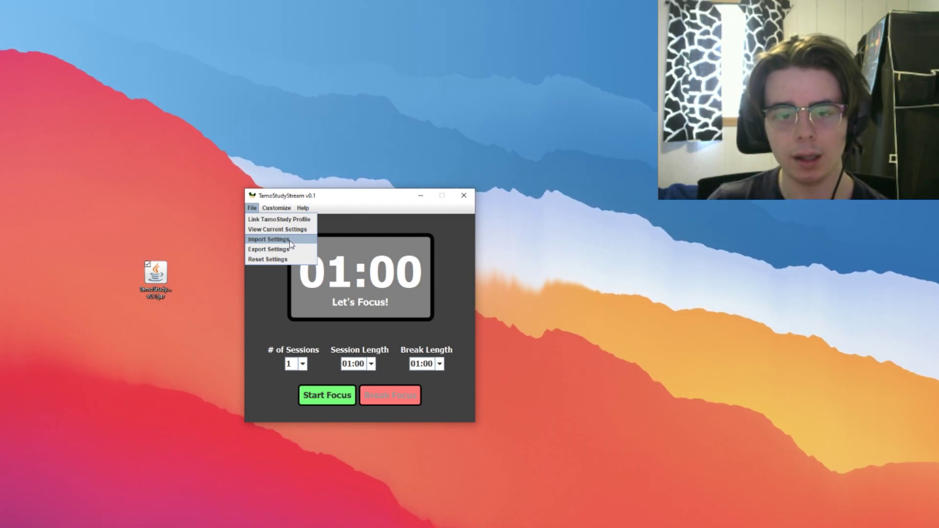
pyautogui.click(307, 239)
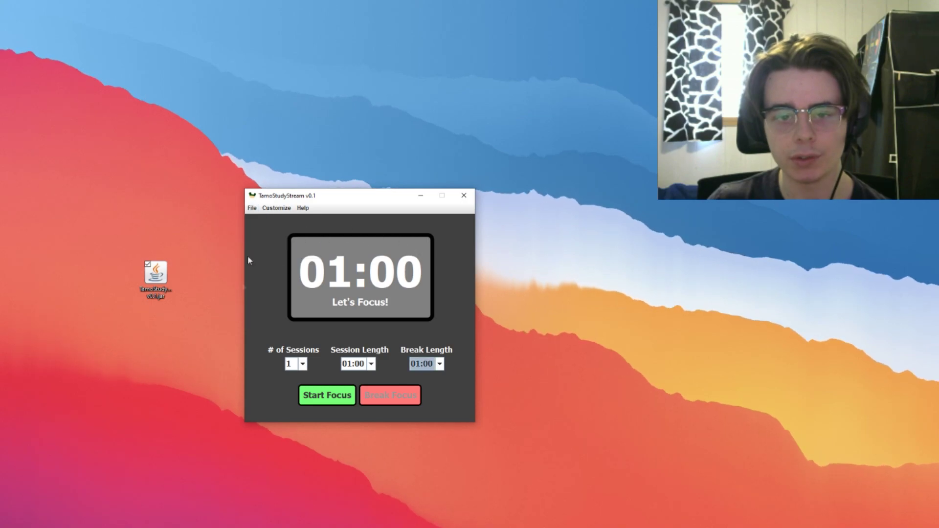
pyautogui.click(252, 208)
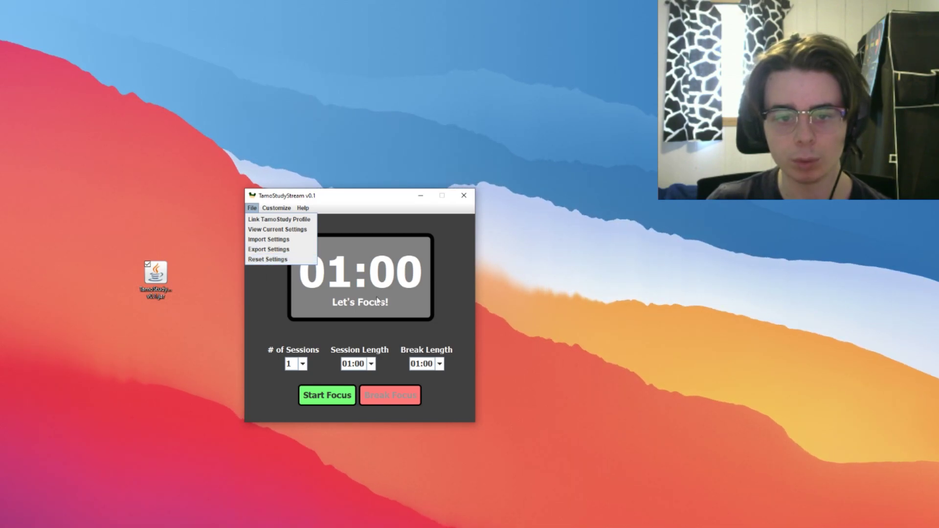
pyautogui.click(290, 260)
pyautogui.moveTo(219, 161); pyautogui.dragTo(355, 325)
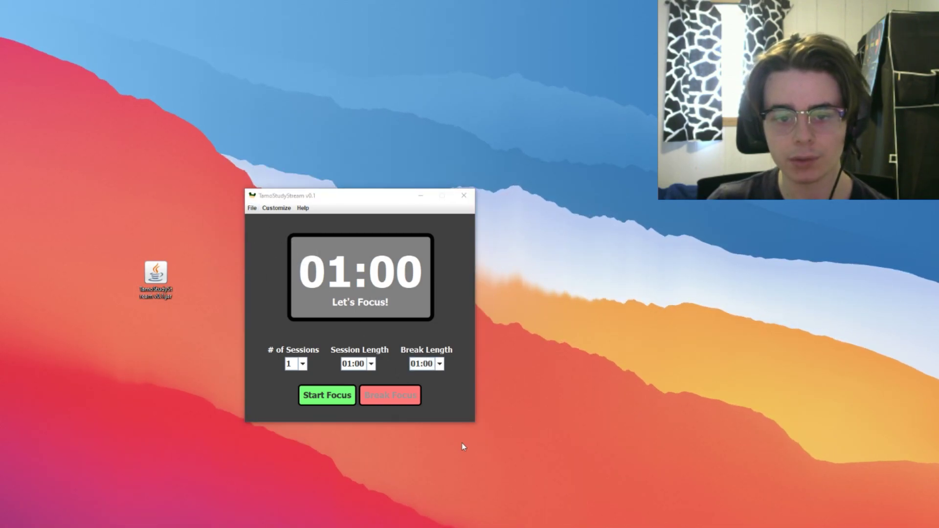
pyautogui.click(328, 287)
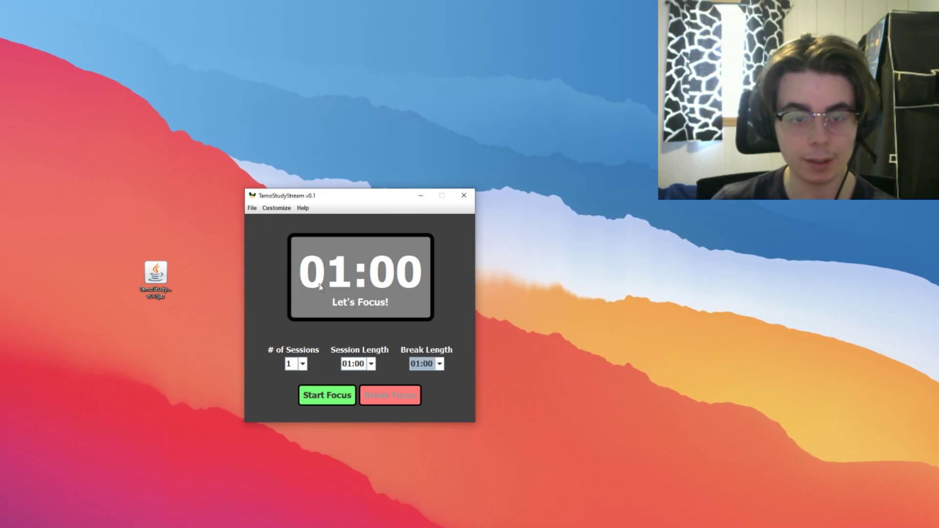
pyautogui.click(273, 207)
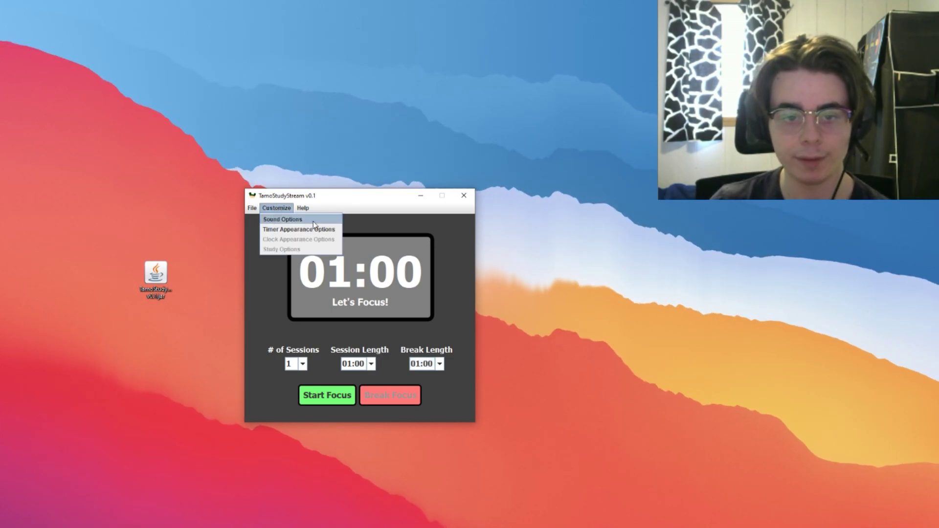
pyautogui.click(271, 221)
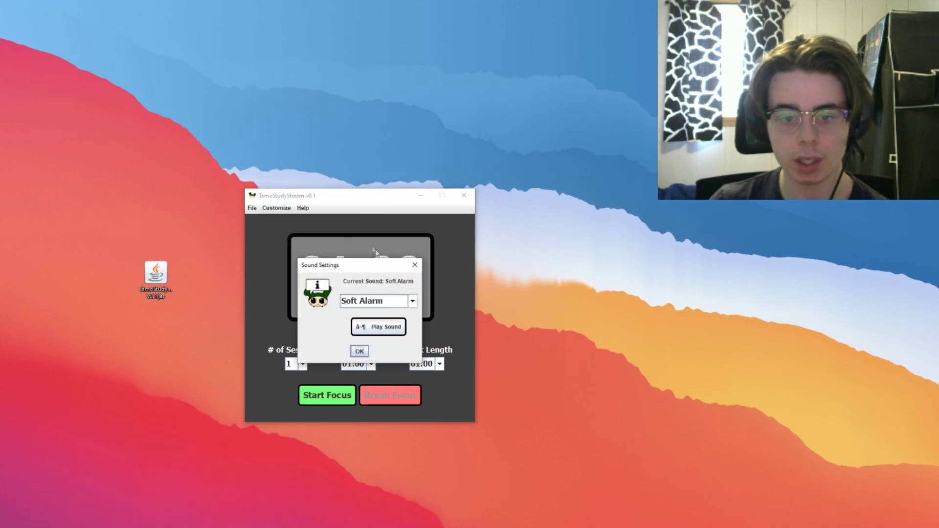
pyautogui.click(402, 301)
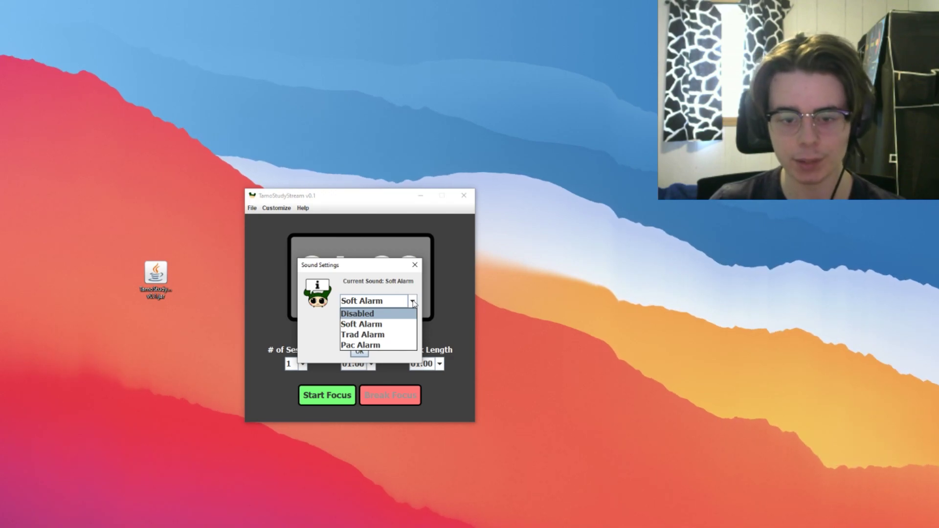
pyautogui.click(413, 303)
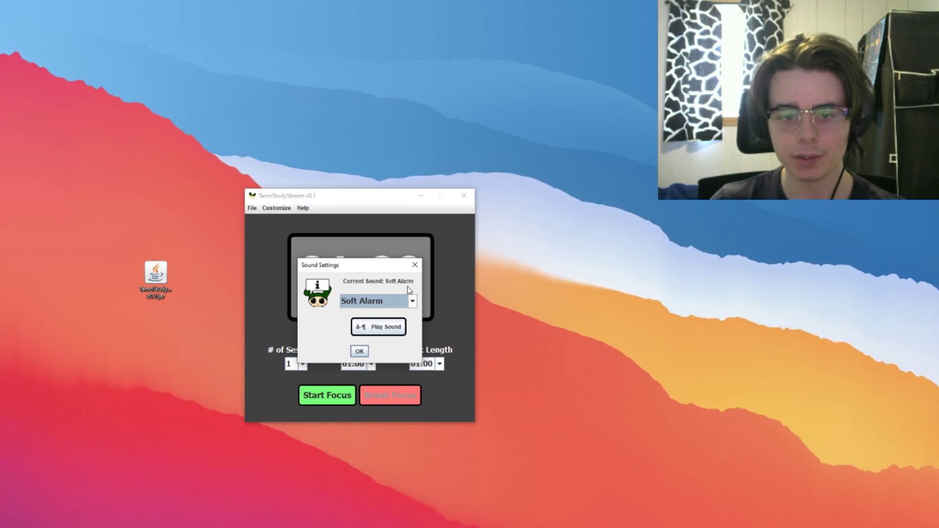
pyautogui.click(378, 302)
pyautogui.click(377, 303)
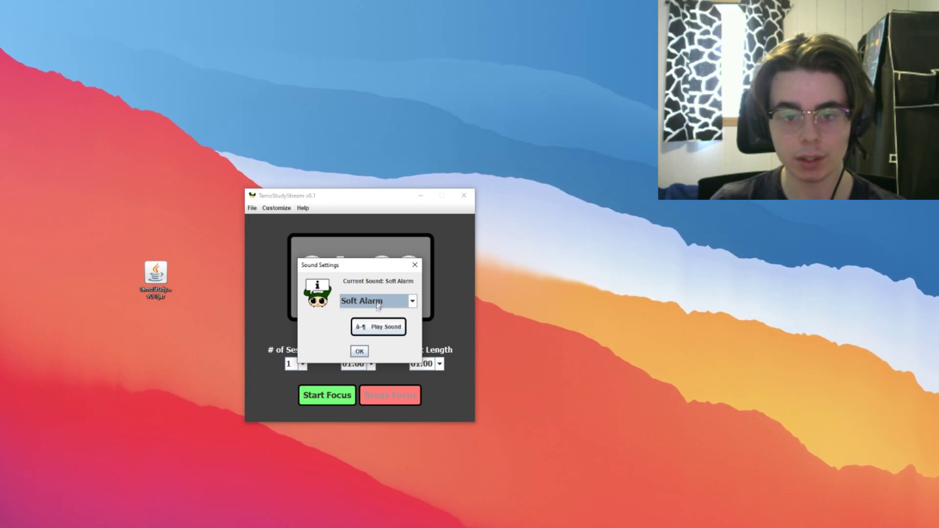
pyautogui.click(374, 302)
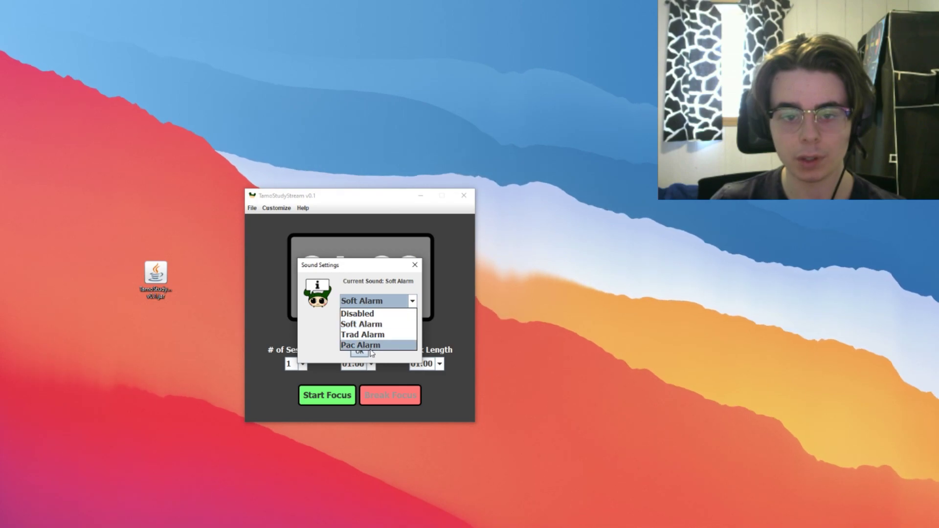
pyautogui.click(368, 306)
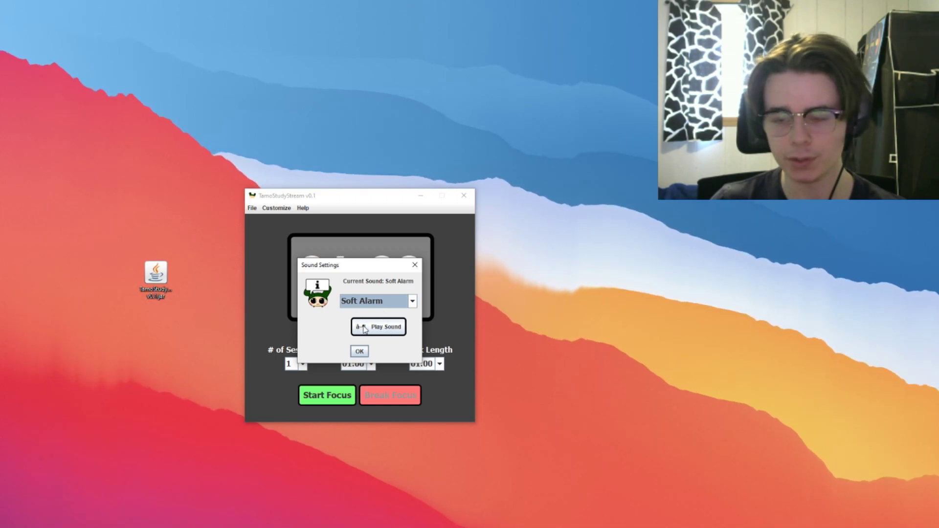
pyautogui.click(396, 327)
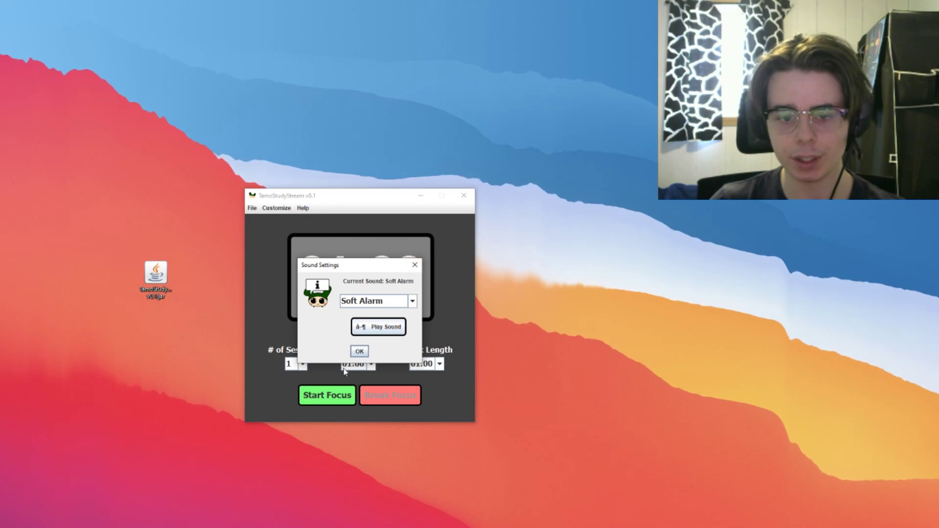
pyautogui.click(359, 351)
pyautogui.click(277, 209)
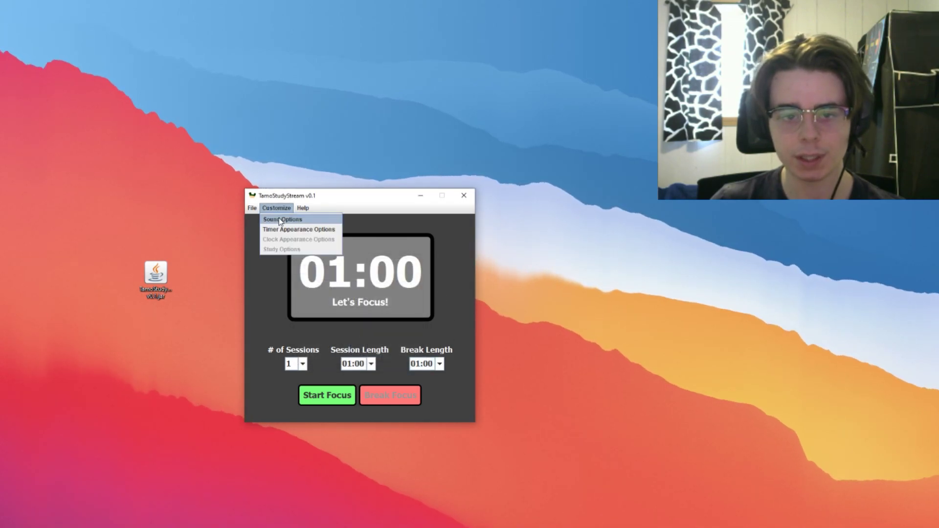
pyautogui.click(283, 218)
pyautogui.click(391, 301)
pyautogui.click(396, 272)
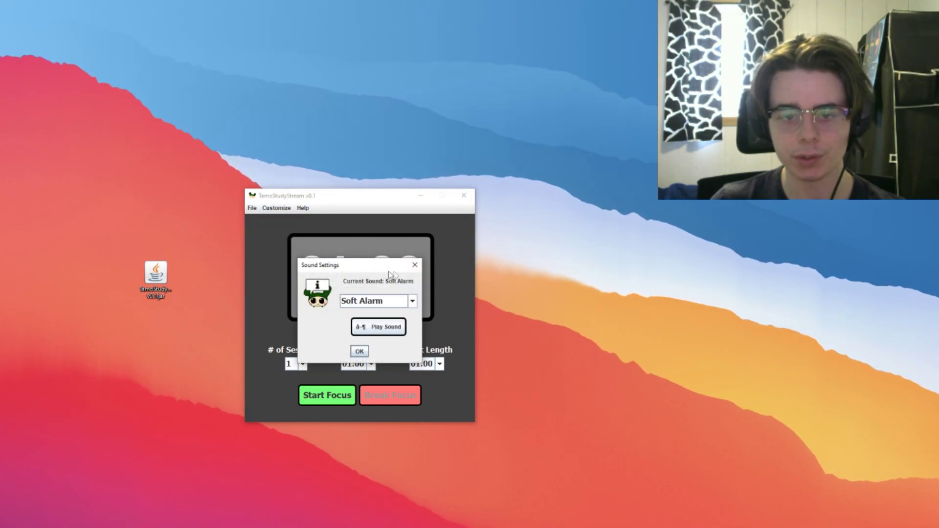
pyautogui.click(382, 299)
pyautogui.click(381, 300)
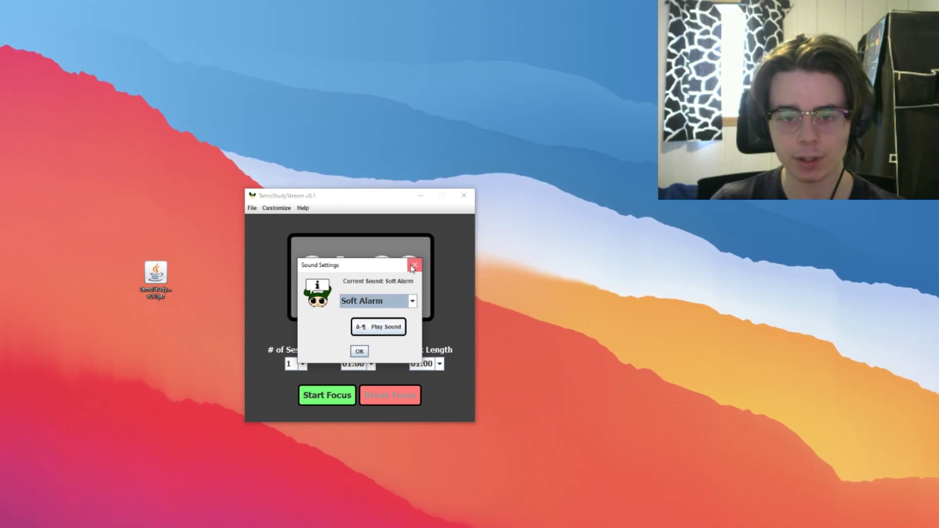
pyautogui.click(414, 264)
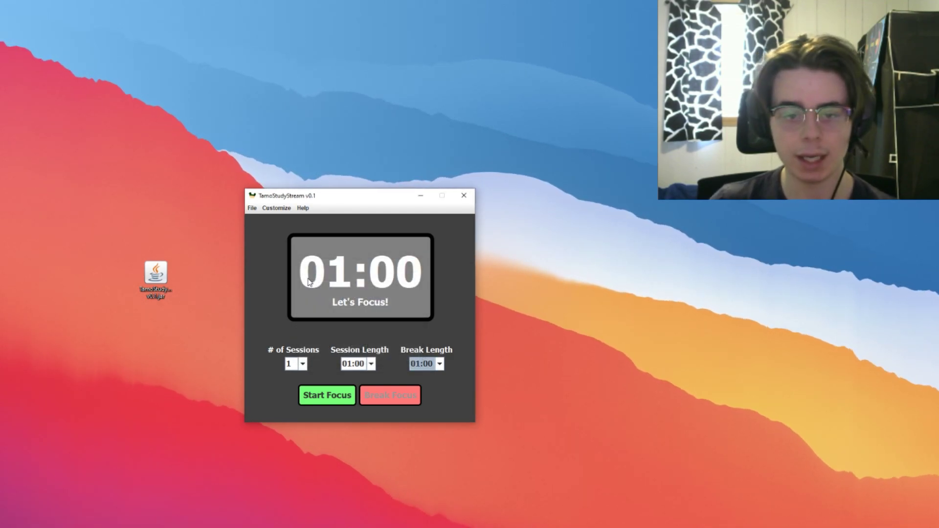
# Open the Customize menu's Timer Appearance Options window.
pyautogui.click(276, 208)
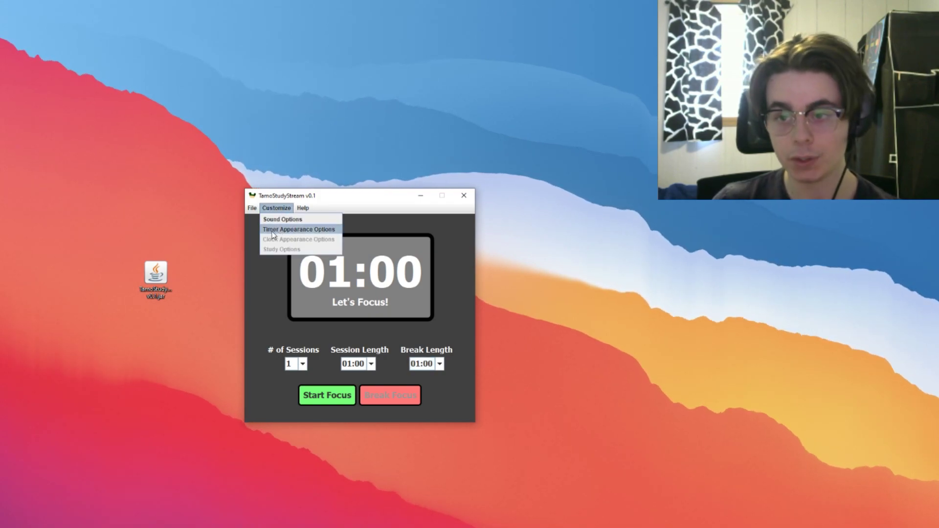
pyautogui.click(273, 230)
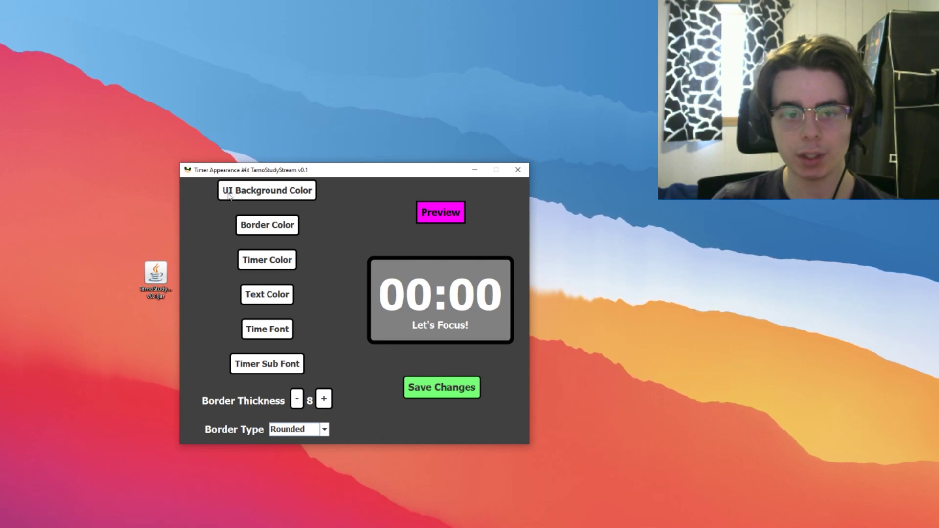
# Set the timer's UI background colour to light cyan.
pyautogui.click(273, 193)
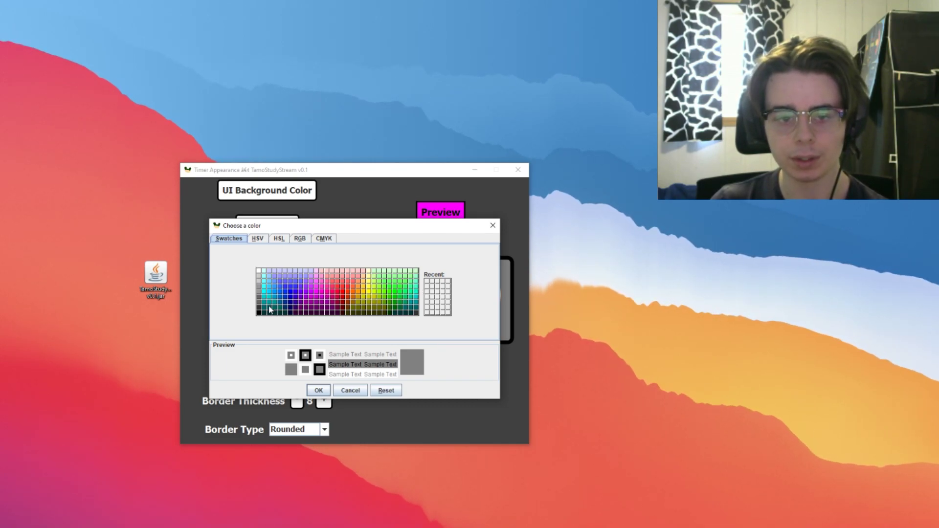
pyautogui.click(264, 277)
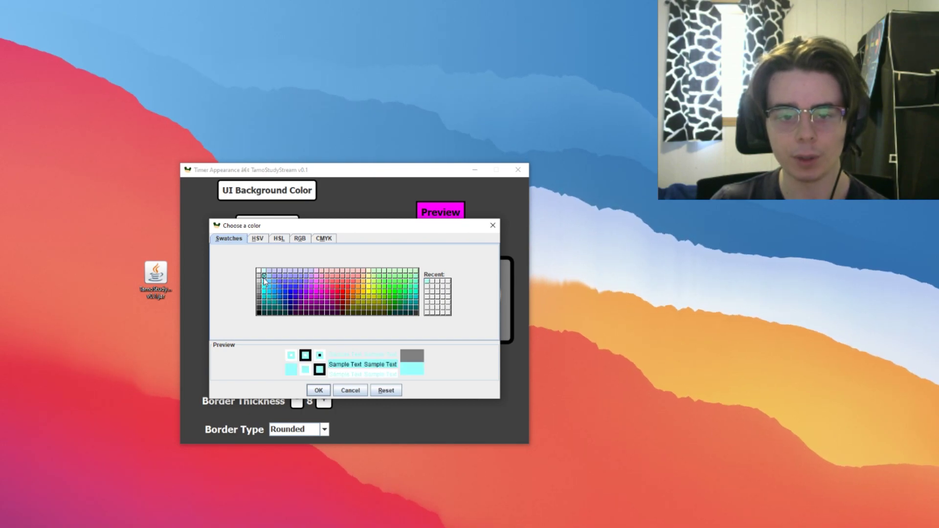
pyautogui.click(318, 390)
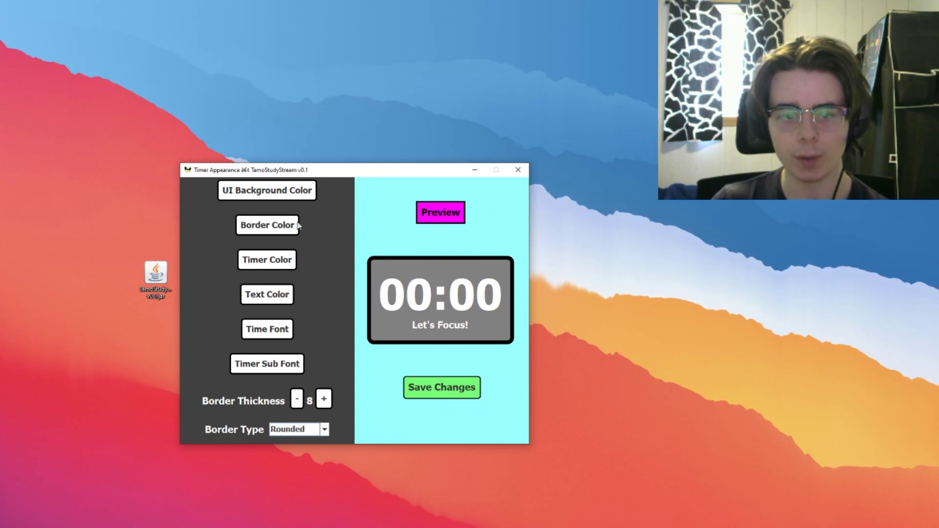
# Set the timer's border colour to purple.
pyautogui.click(253, 232)
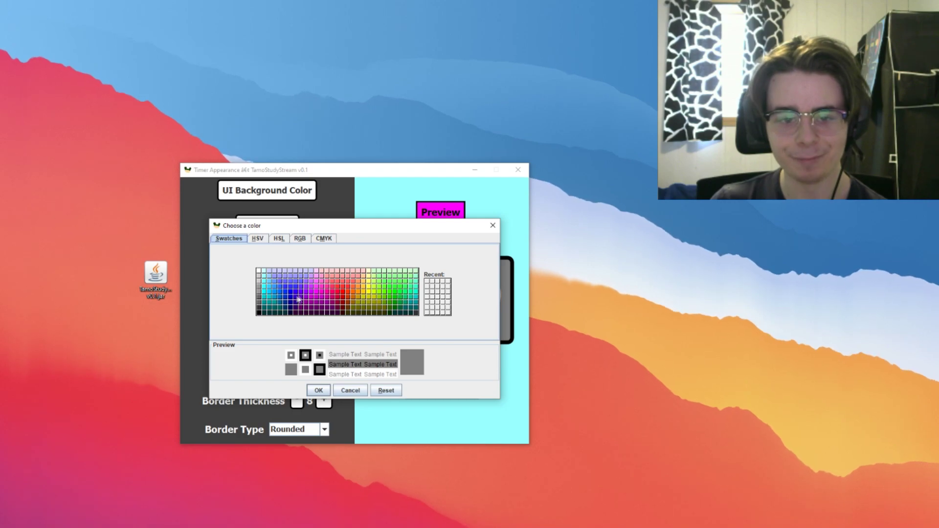
pyautogui.click(311, 292)
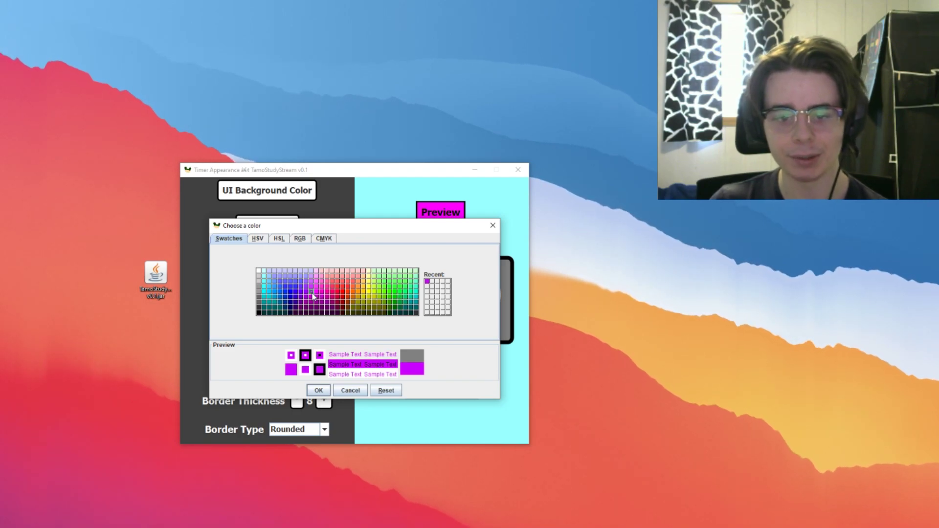
pyautogui.click(329, 391)
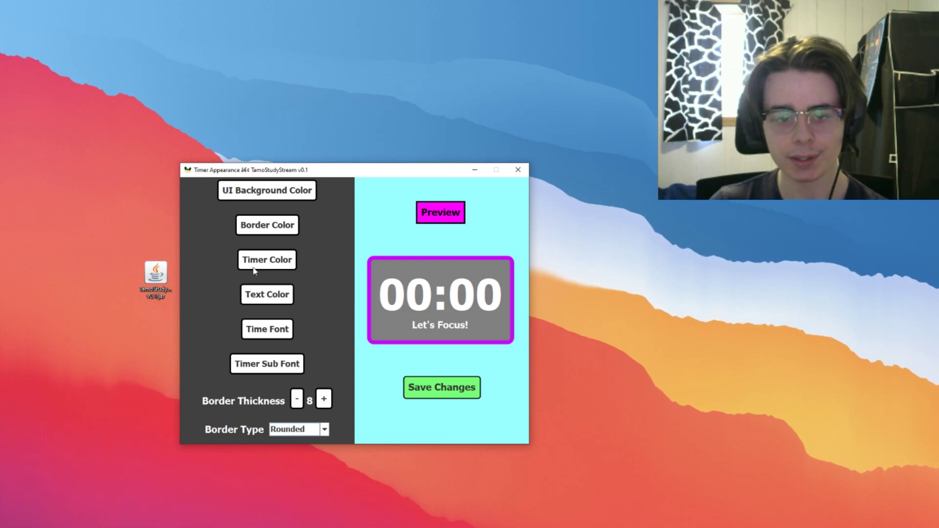
# Make the timer face pink.
pyautogui.click(275, 265)
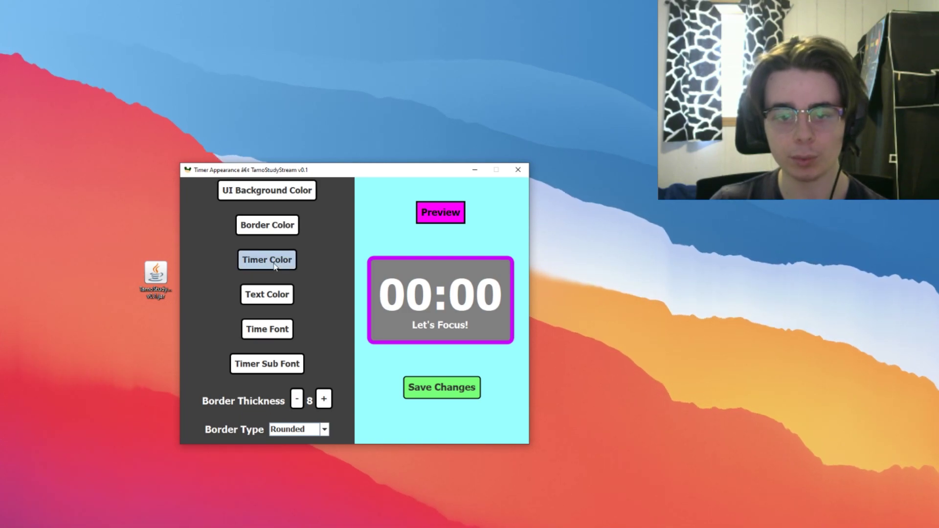
pyautogui.moveTo(375, 226); pyautogui.dragTo(370, 247)
pyautogui.click(296, 300)
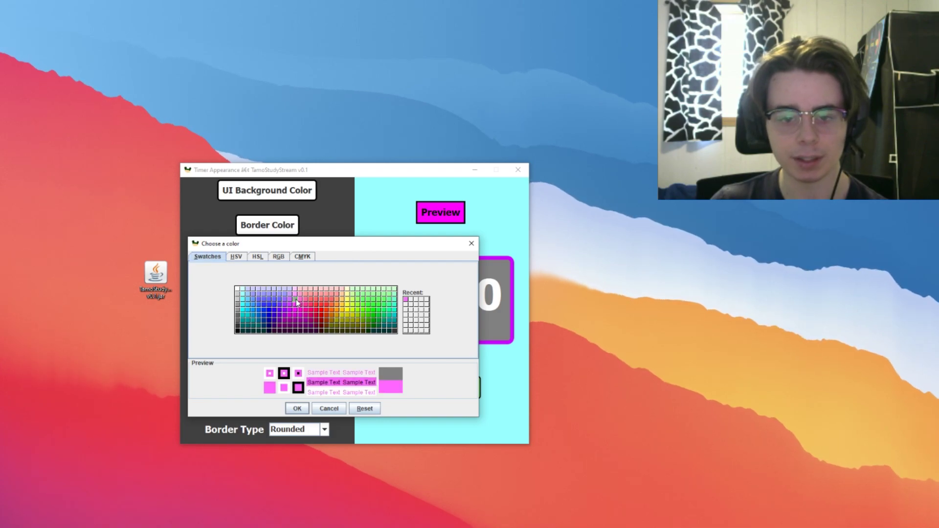
pyautogui.click(301, 409)
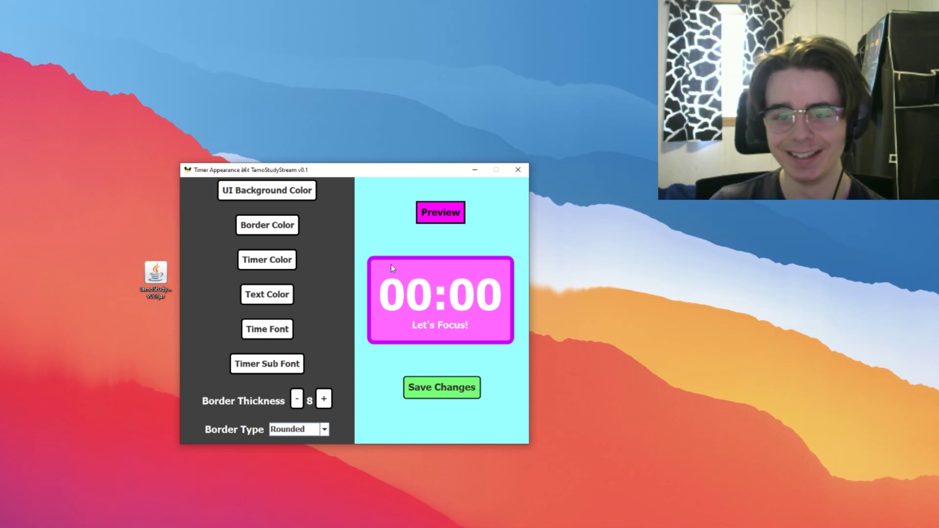
# Set the timer text colour to white after briefly trying orange.
pyautogui.click(257, 300)
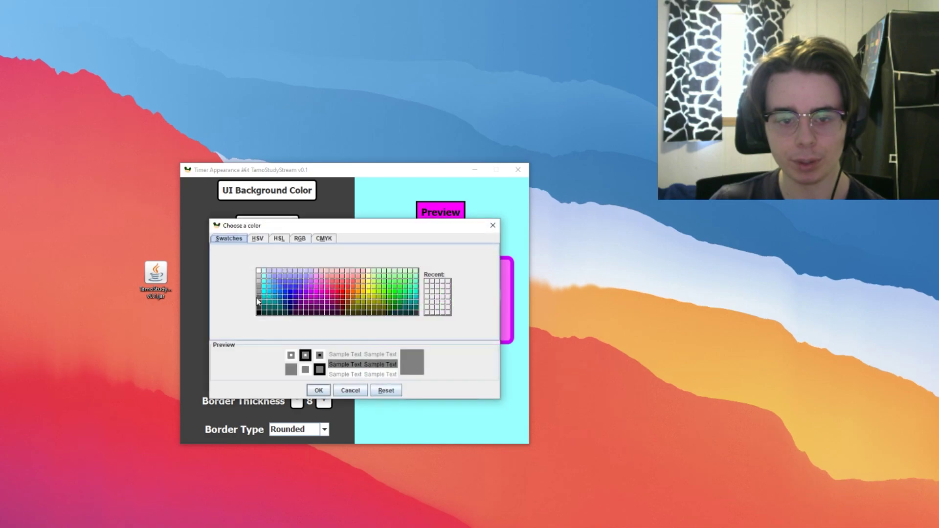
pyautogui.click(358, 290)
pyautogui.click(319, 390)
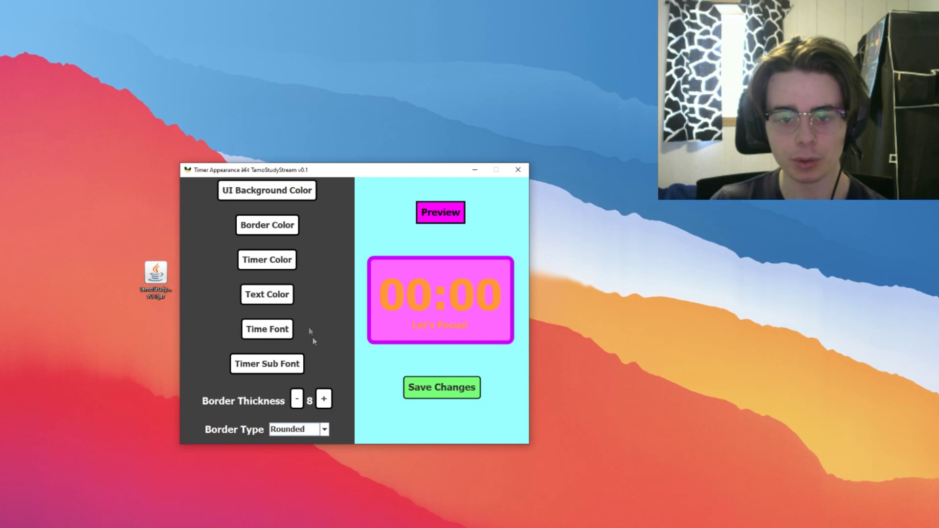
pyautogui.click(269, 298)
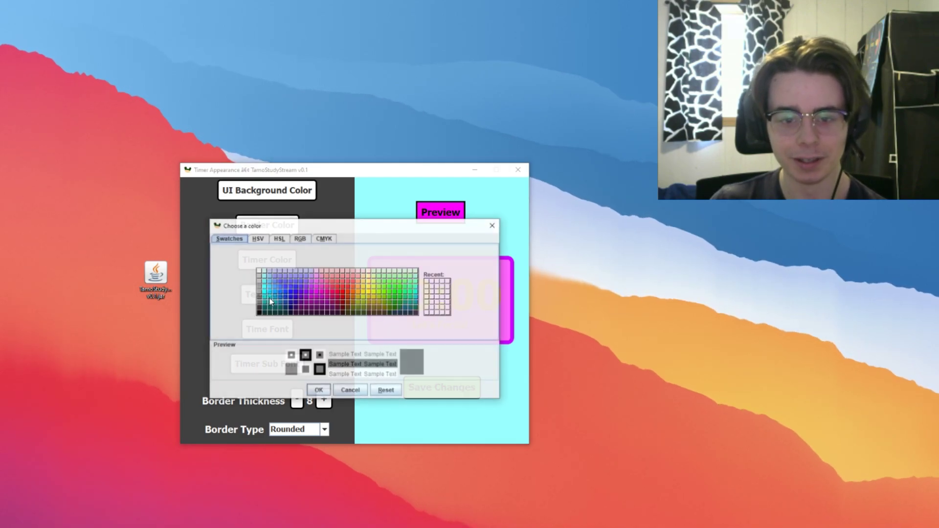
pyautogui.click(258, 271)
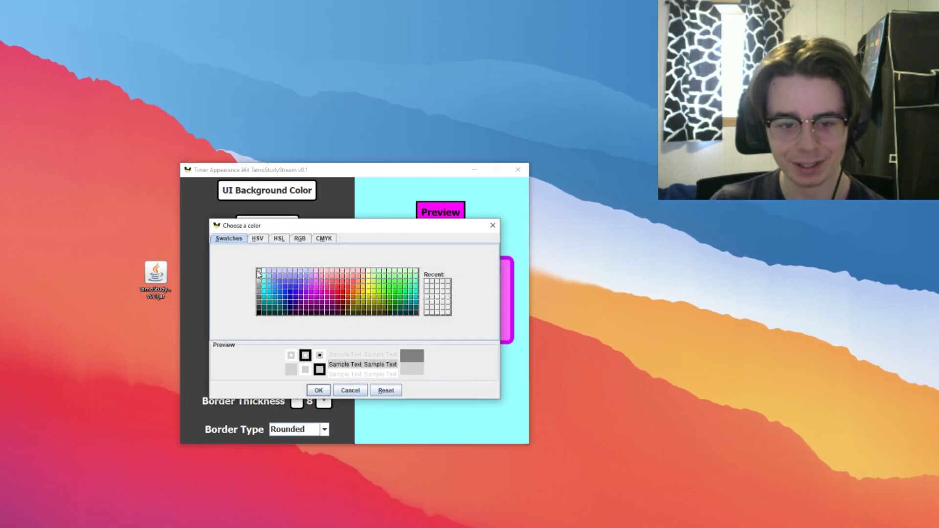
pyautogui.click(321, 390)
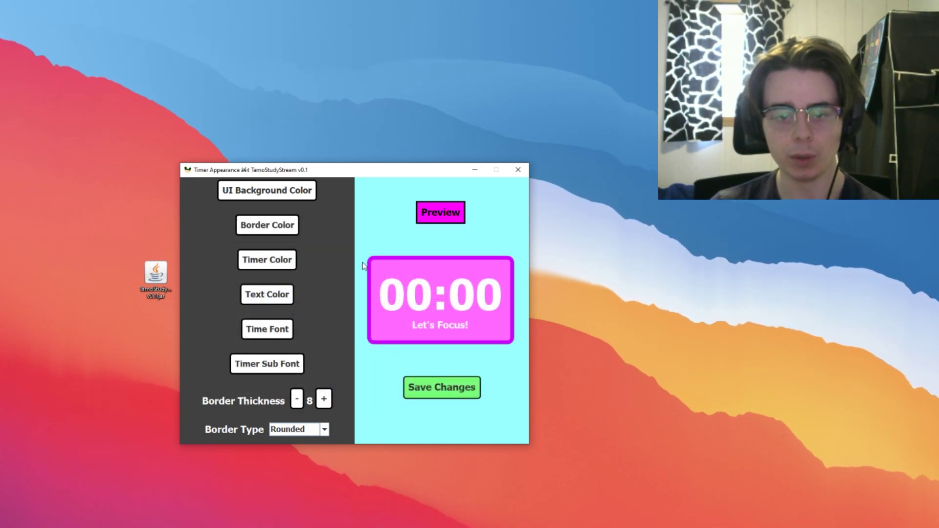
# Browse the Time Font list for the timer digits while keeping the preview visible.
pyautogui.click(264, 333)
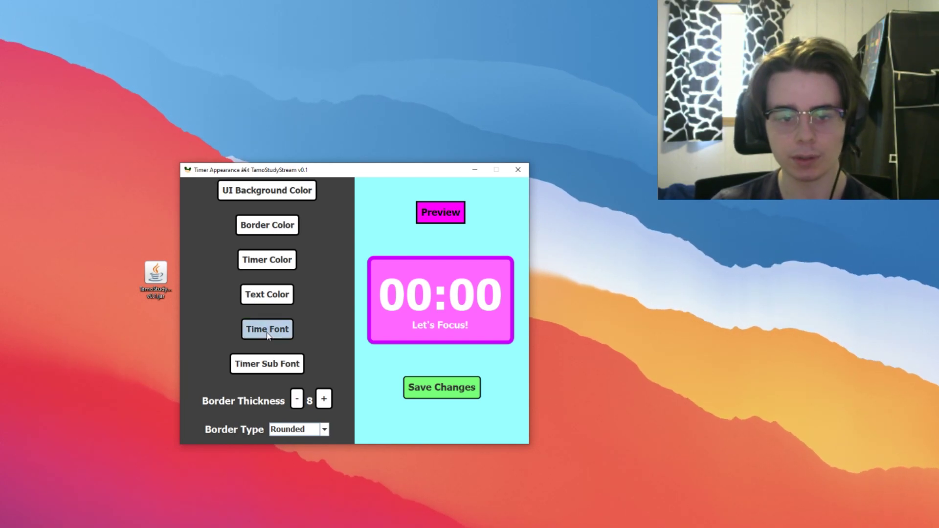
pyautogui.moveTo(318, 245); pyautogui.dragTo(322, 237)
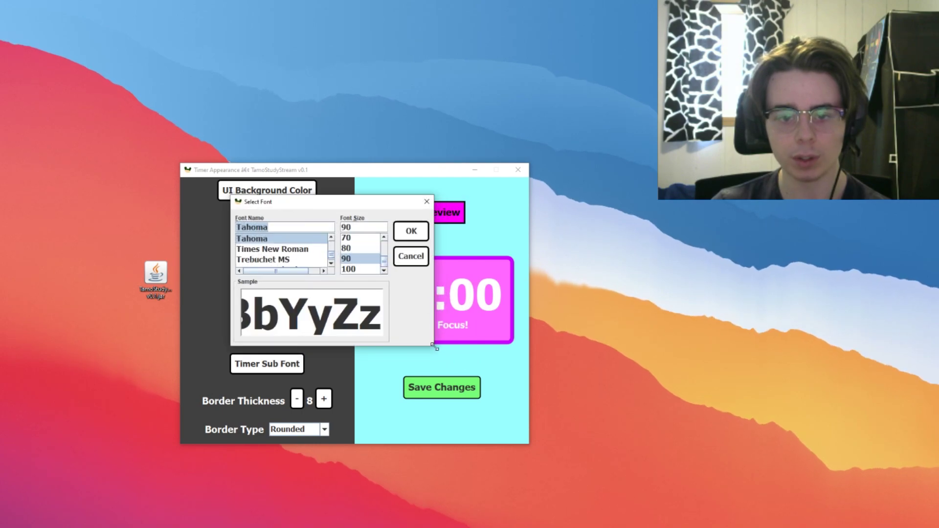
pyautogui.moveTo(355, 208); pyautogui.dragTo(337, 224)
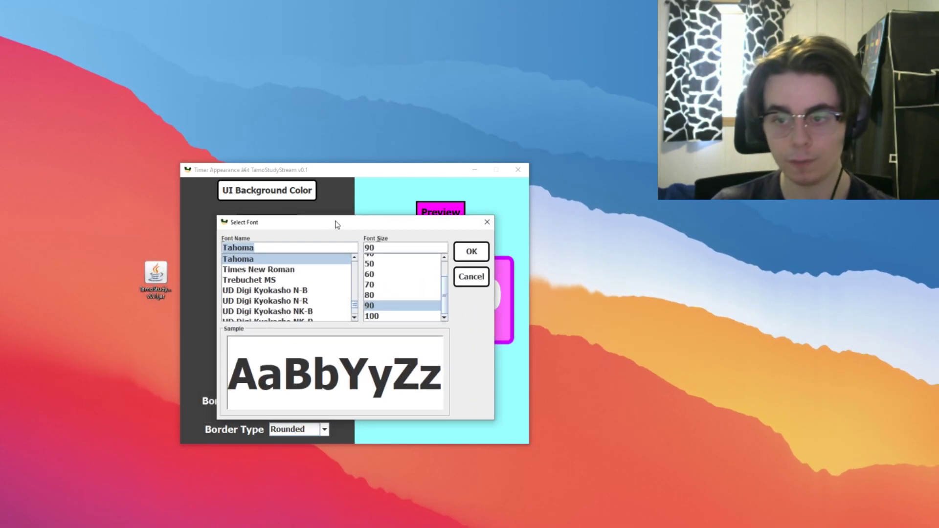
pyautogui.write('DS')
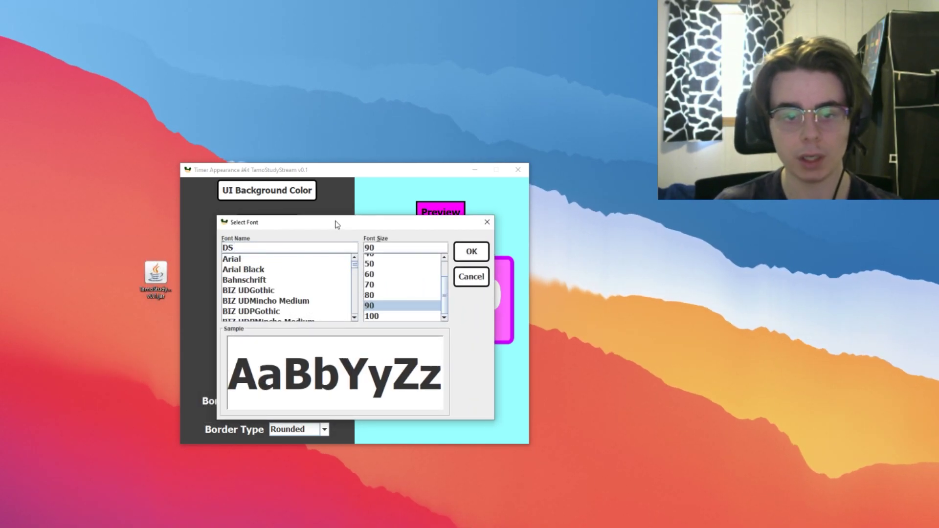
pyautogui.scroll(-7, 279, 299)
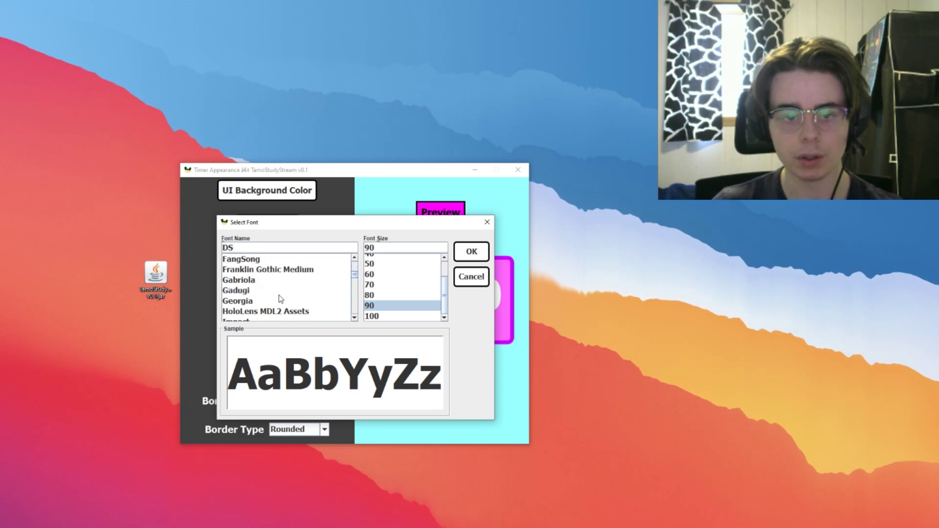
pyautogui.scroll(-10, 279, 300)
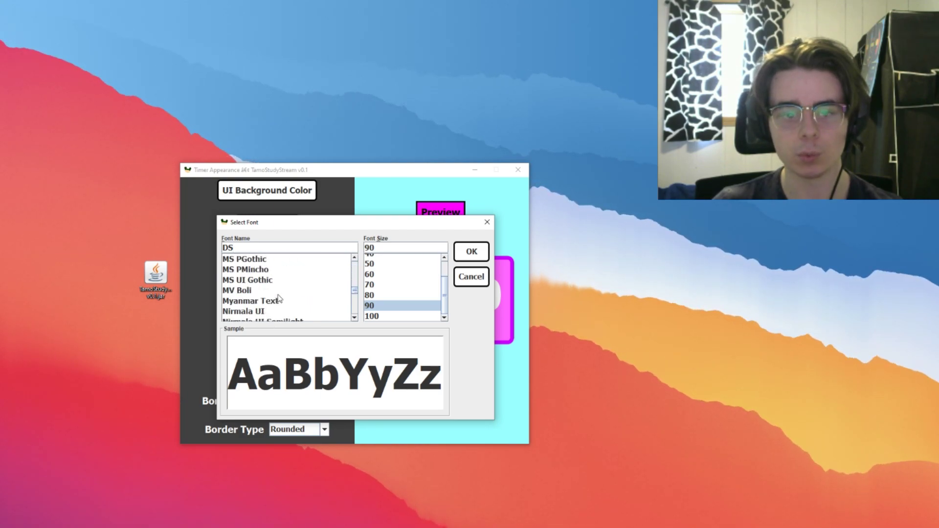
pyautogui.scroll(-15, 280, 299)
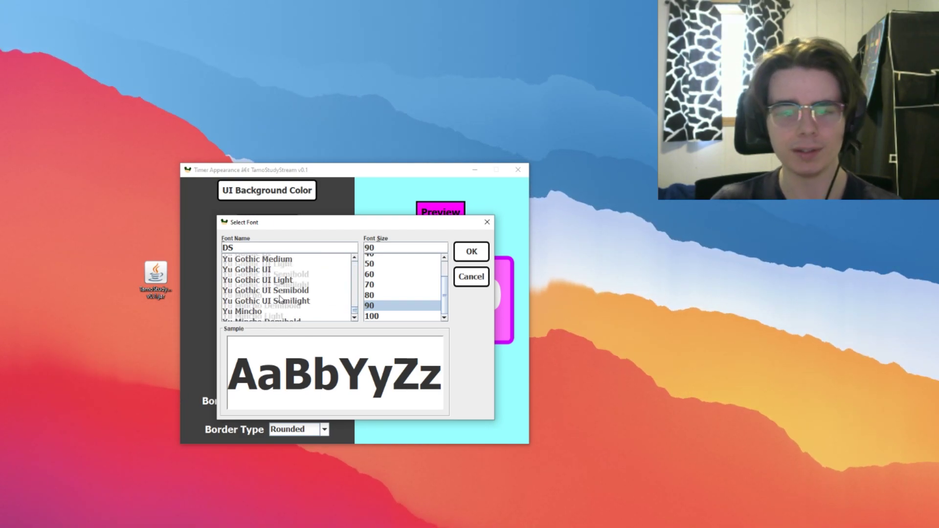
pyautogui.scroll(17, 284, 293)
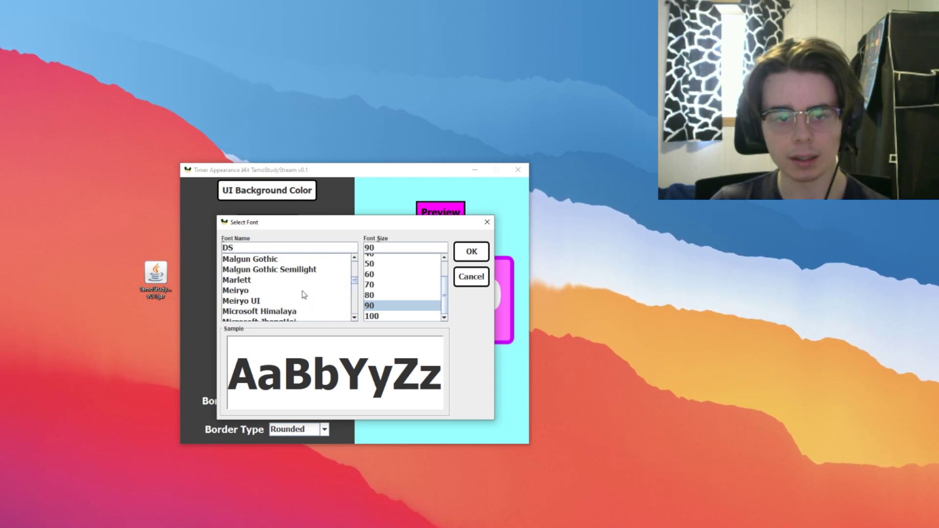
pyautogui.scroll(10, 303, 294)
pyautogui.scroll(-5, 294, 288)
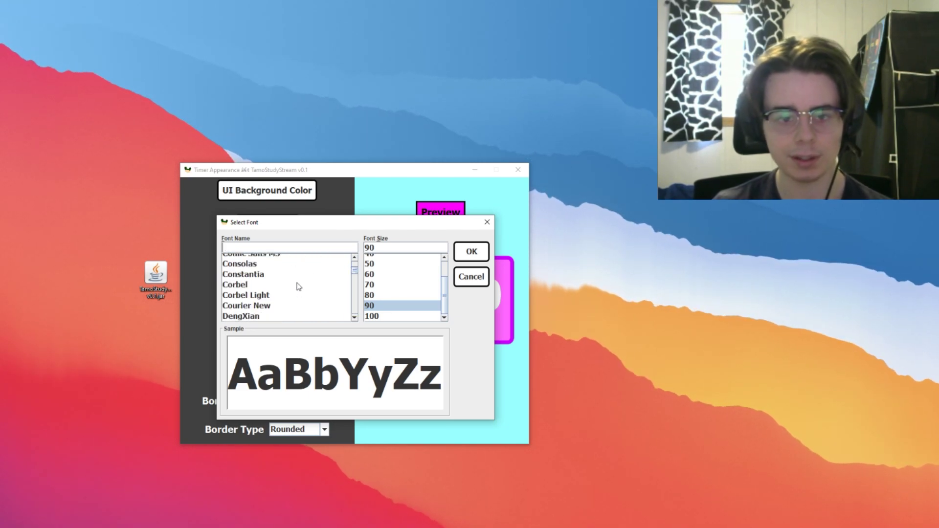
pyautogui.scroll(-2, 273, 273)
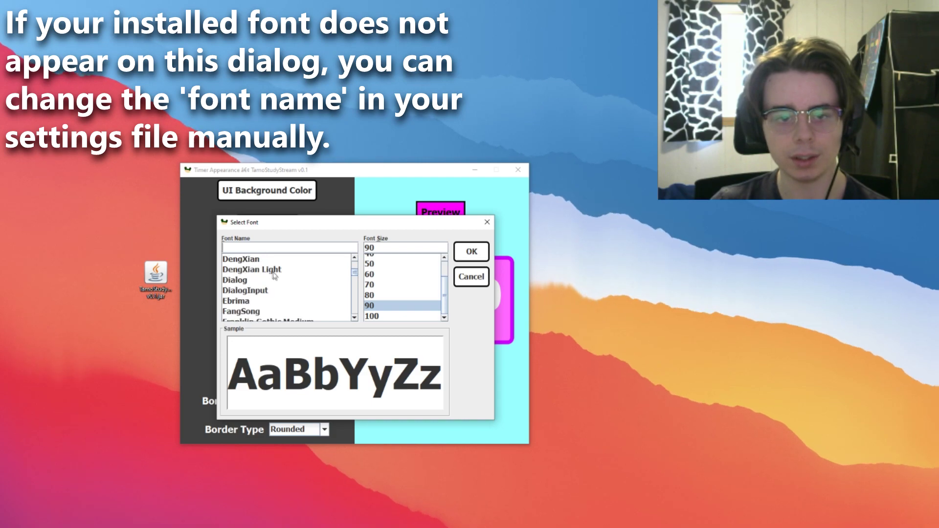
# After trying Dialog and Courier New, set the digits to DialogInput at size 90.
pyautogui.click(239, 311)
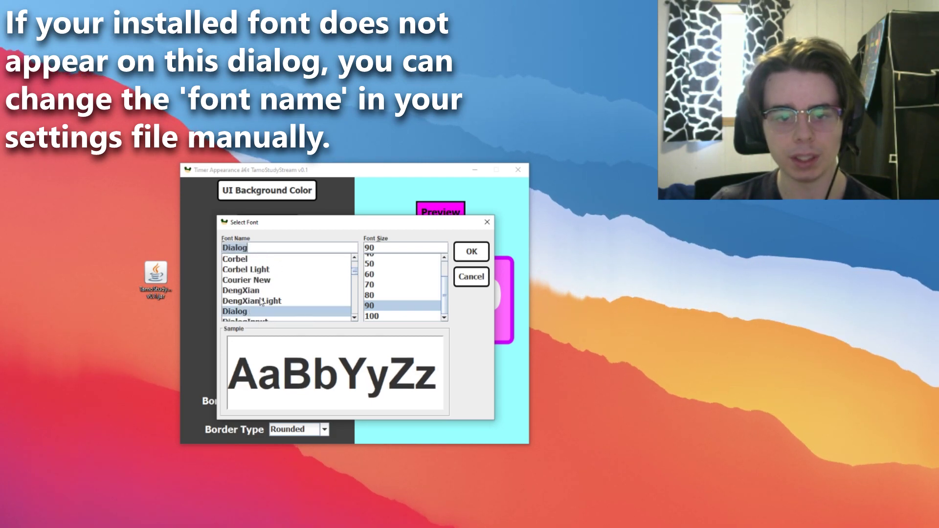
pyautogui.click(247, 280)
pyautogui.scroll(-3, 298, 270)
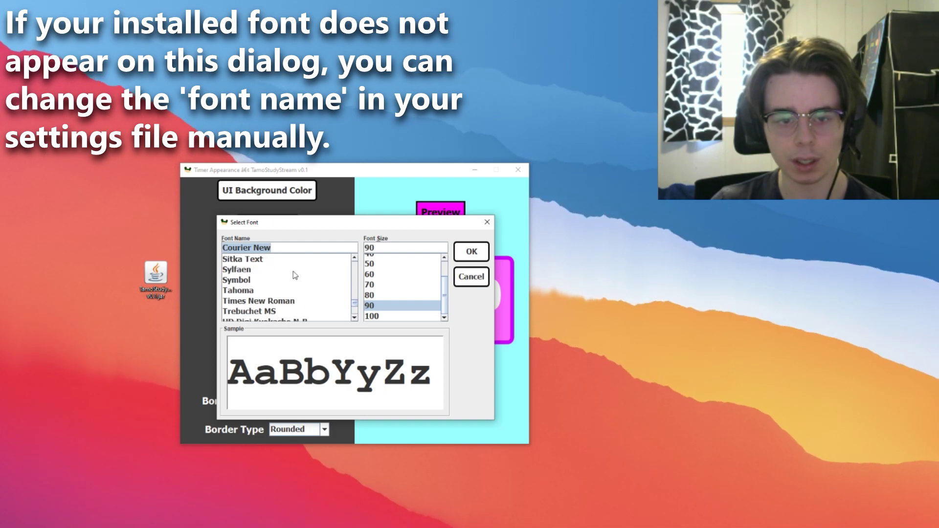
pyautogui.scroll(-6, 295, 275)
pyautogui.scroll(5, 274, 293)
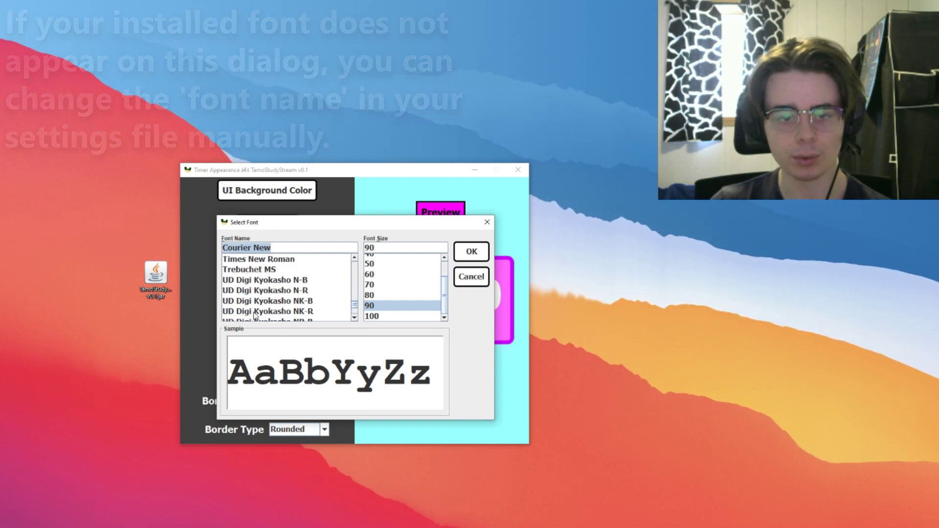
pyautogui.scroll(8, 254, 313)
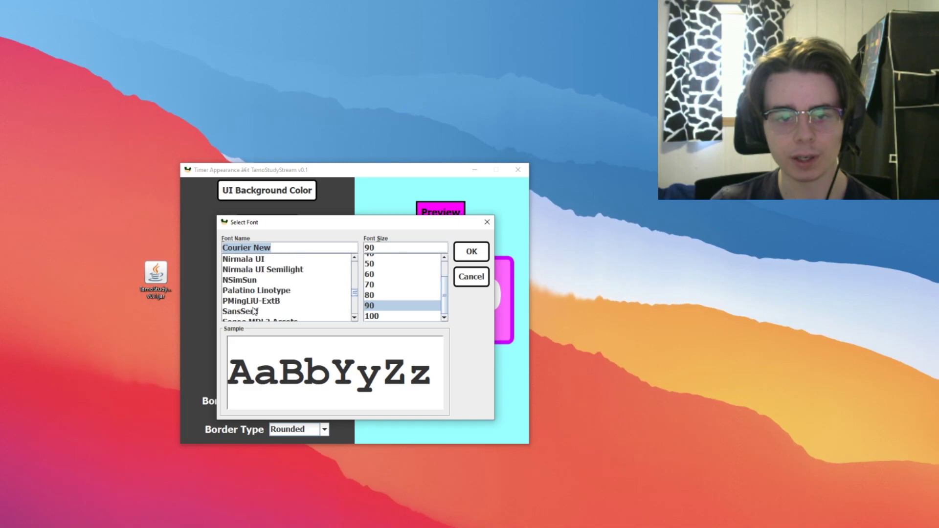
pyautogui.click(251, 282)
pyautogui.click(262, 269)
pyautogui.scroll(5, 273, 288)
pyautogui.click(242, 315)
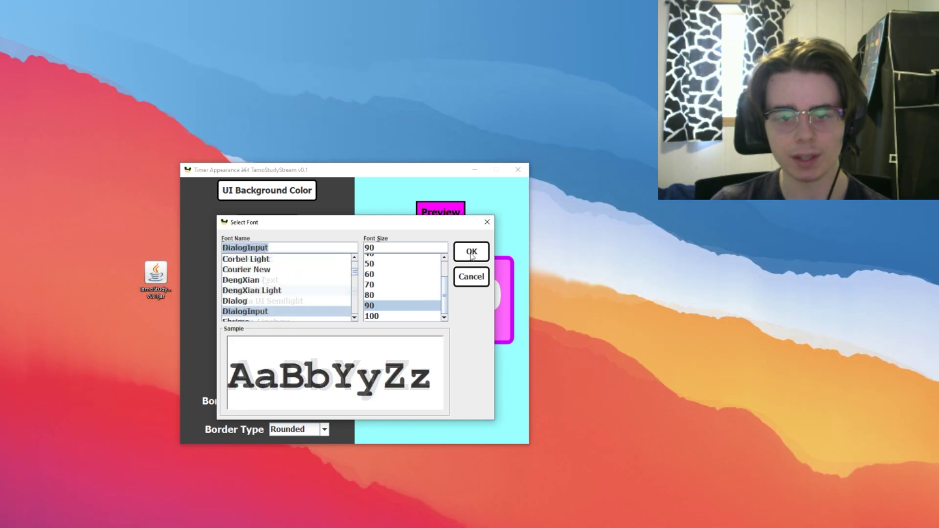
pyautogui.click(470, 253)
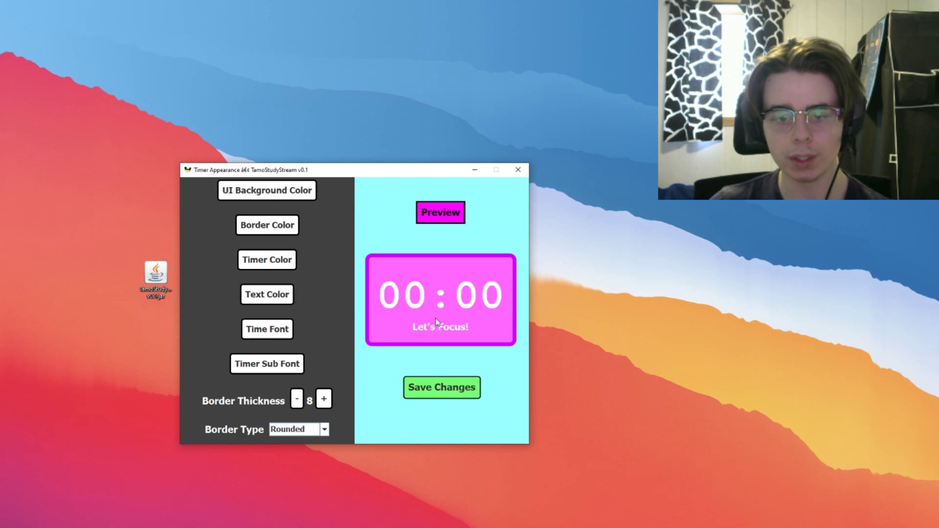
# Preview Myanmar Text, MV Boli and MS UI Gothic for the Let's Focus! caption.
pyautogui.click(286, 366)
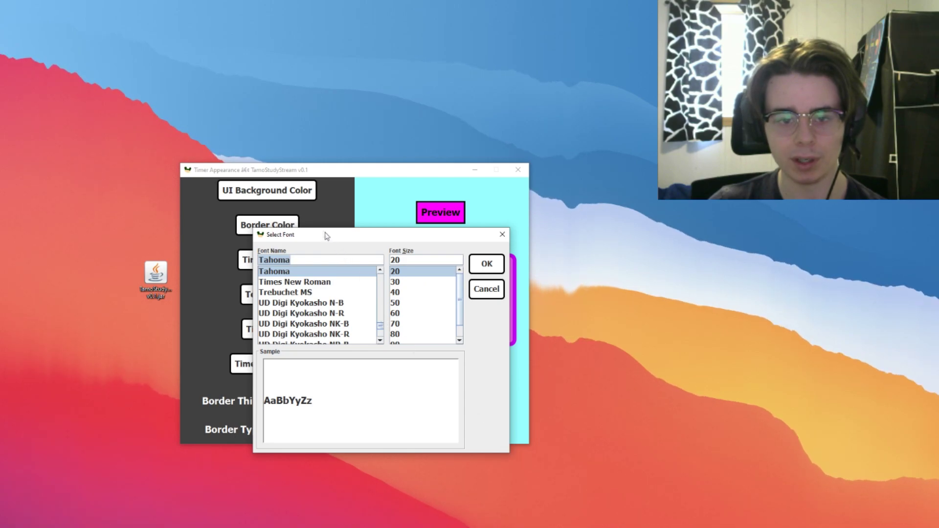
pyautogui.moveTo(326, 236); pyautogui.dragTo(296, 209)
pyautogui.moveTo(353, 299); pyautogui.dragTo(352, 285)
pyautogui.click(277, 279)
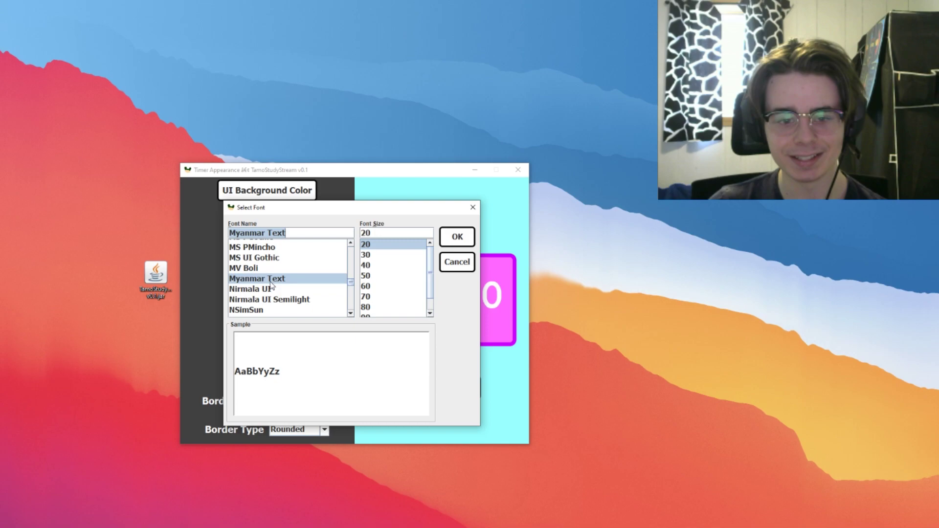
pyautogui.click(275, 268)
pyautogui.click(275, 258)
pyautogui.click(276, 270)
pyautogui.scroll(5, 274, 276)
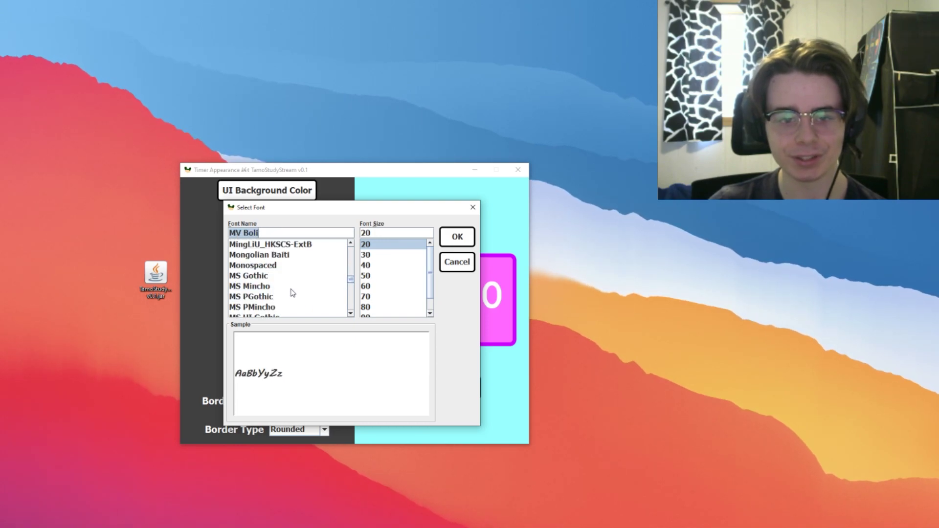
pyautogui.scroll(-2, 288, 293)
# After trying MingLiU-ExtB, Mongolian Baiti and Monospaced, set the caption to Comic Sans MS size 30.
pyautogui.click(256, 267)
pyautogui.click(259, 287)
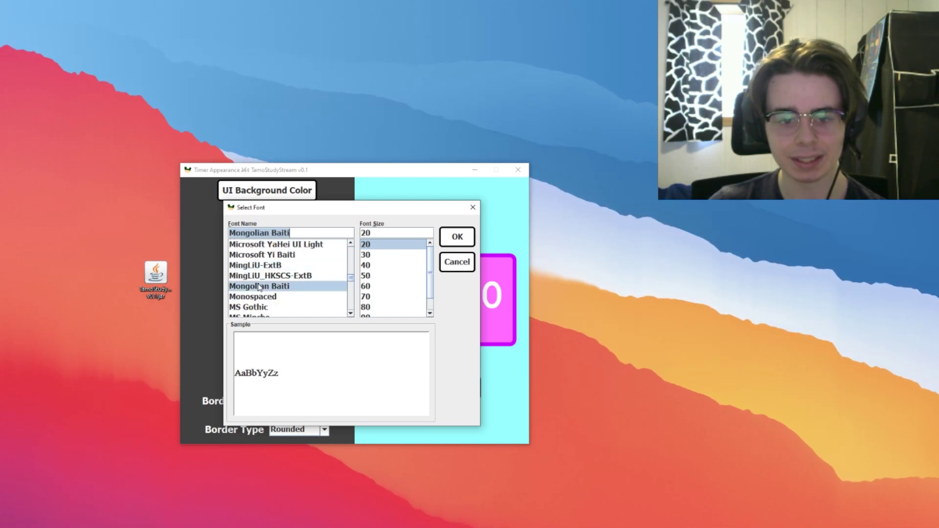
pyautogui.click(263, 296)
pyautogui.scroll(10, 265, 296)
pyautogui.scroll(1, 266, 290)
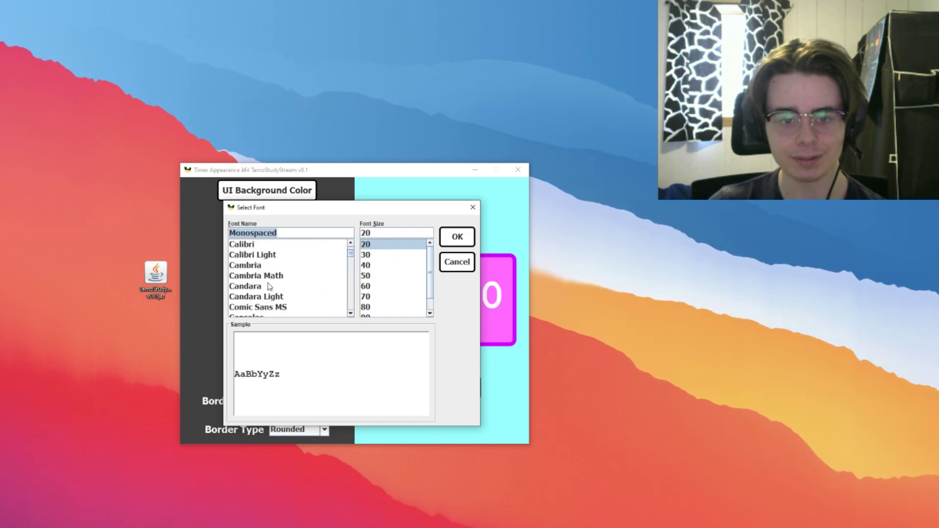
pyautogui.click(268, 308)
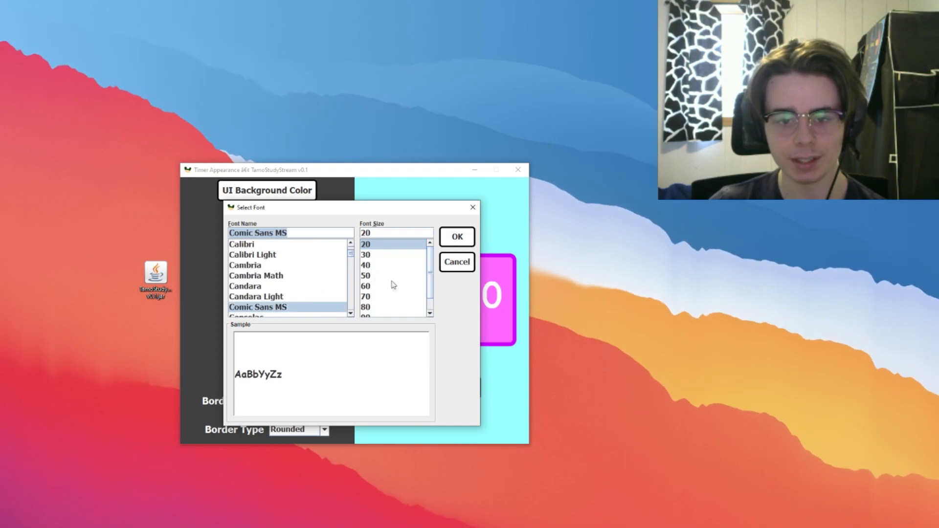
pyautogui.click(376, 256)
pyautogui.click(457, 238)
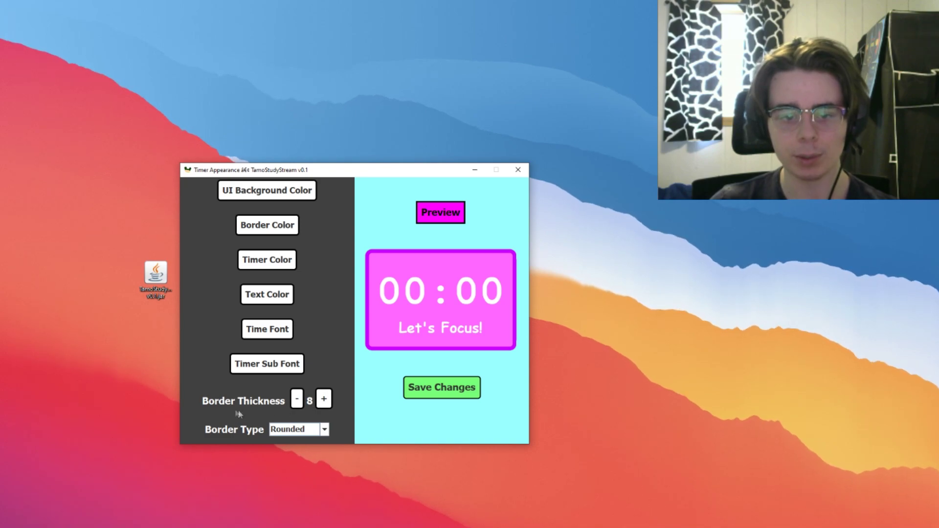
# Set the timer border thickness to 12.
pyautogui.click(324, 399)
pyautogui.click(327, 400)
pyautogui.click(327, 400)
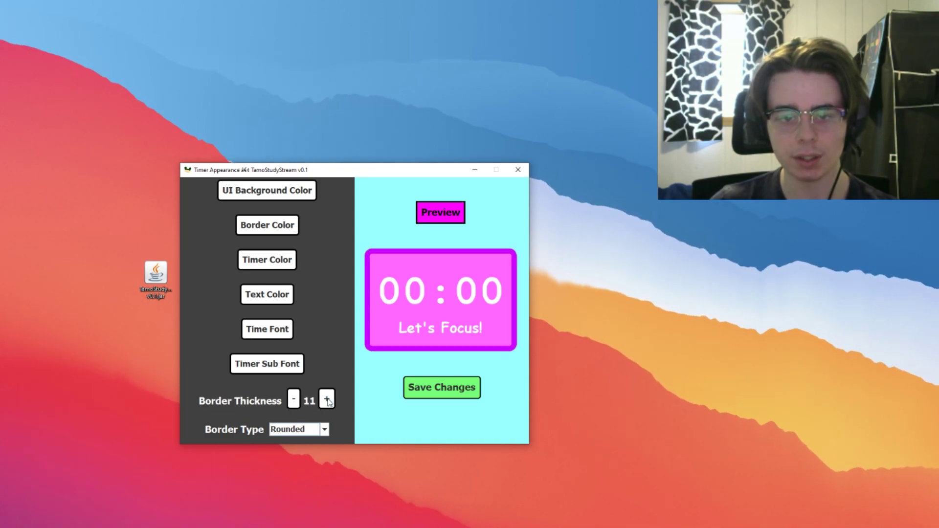
pyautogui.click(327, 399)
pyautogui.click(327, 400)
pyautogui.click(327, 399)
pyautogui.click(328, 400)
pyautogui.click(327, 399)
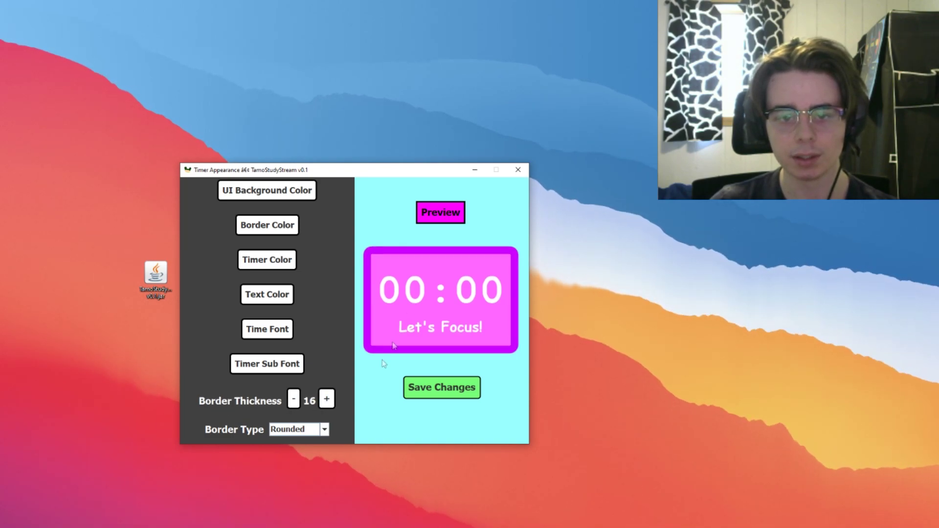
pyautogui.doubleClick(295, 400)
pyautogui.click(295, 400)
pyautogui.doubleClick(294, 400)
pyautogui.doubleClick(296, 400)
pyautogui.click(296, 400)
pyautogui.doubleClick(297, 400)
pyautogui.click(297, 400)
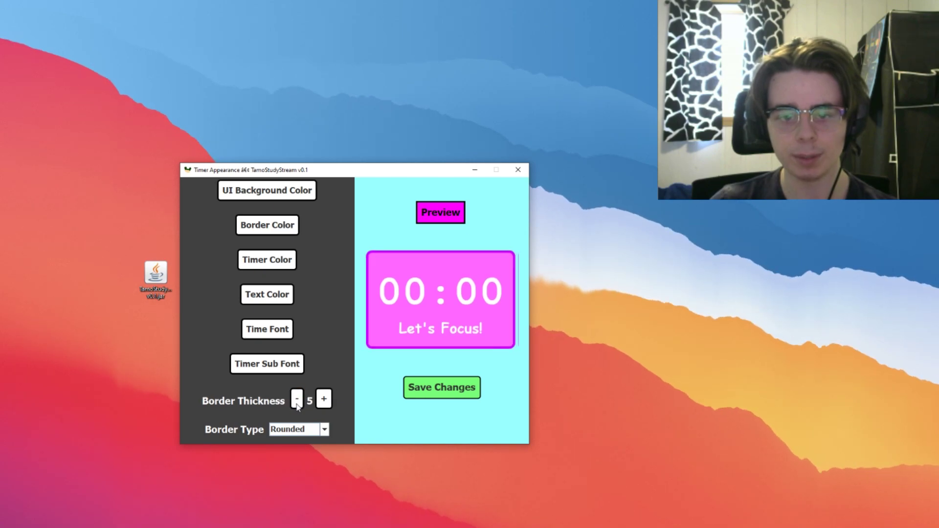
pyautogui.click(327, 400)
pyautogui.doubleClick(327, 400)
pyautogui.click(327, 400)
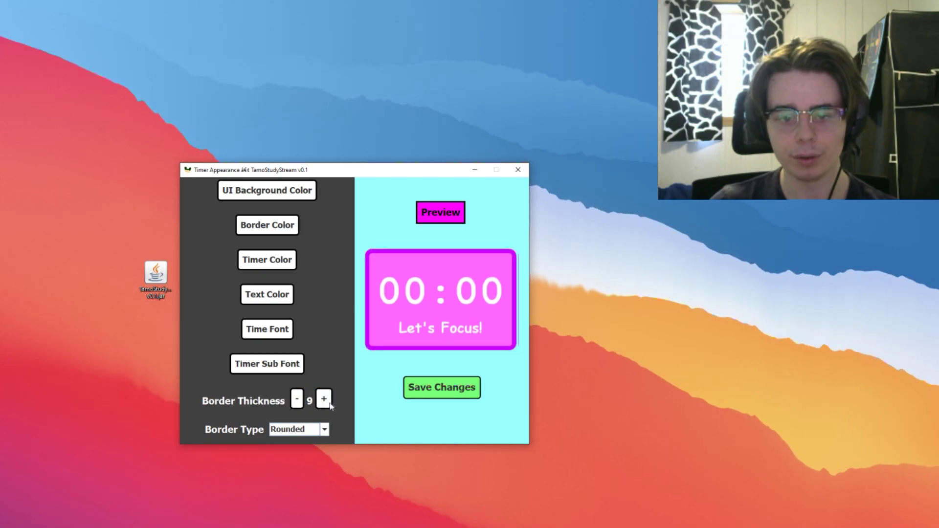
pyautogui.doubleClick(328, 400)
pyautogui.click(328, 399)
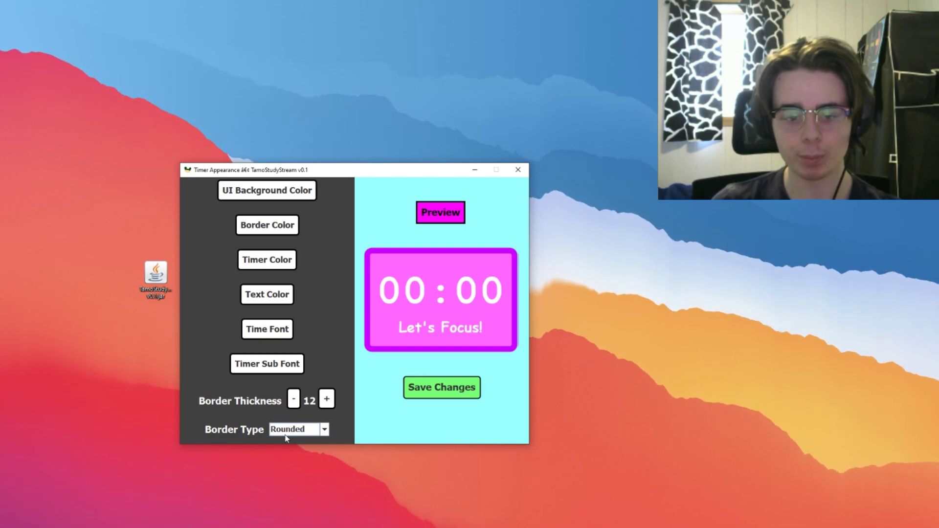
# Give the border rounded corners instead of square, and save the timer appearance.
pyautogui.click(324, 430)
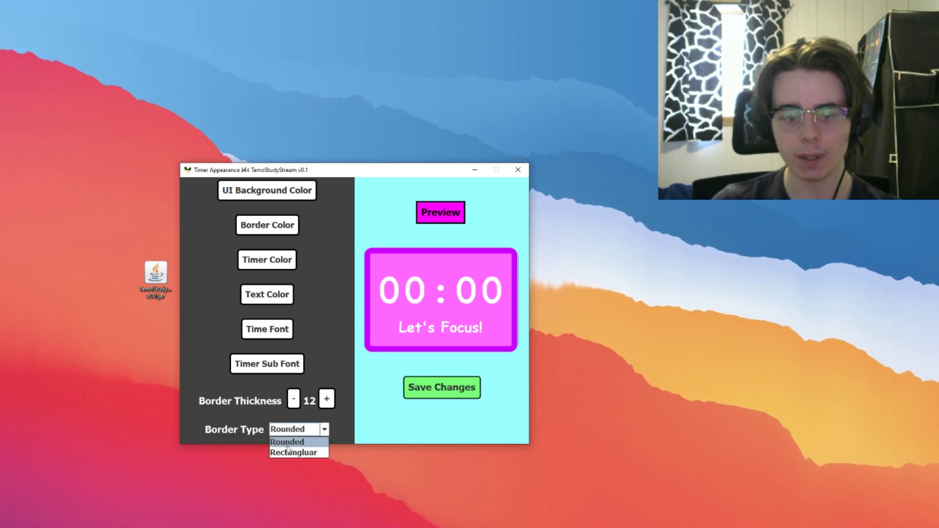
pyautogui.click(292, 452)
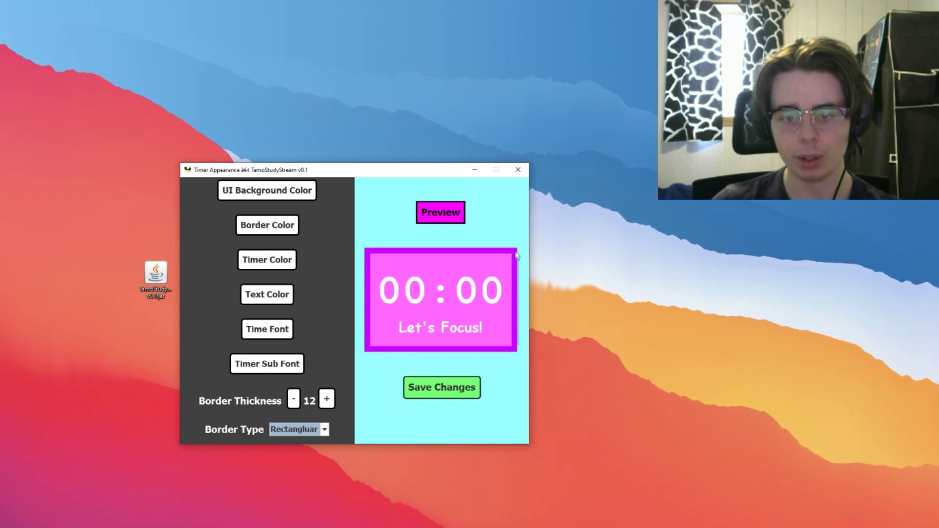
pyautogui.click(293, 429)
pyautogui.click(283, 444)
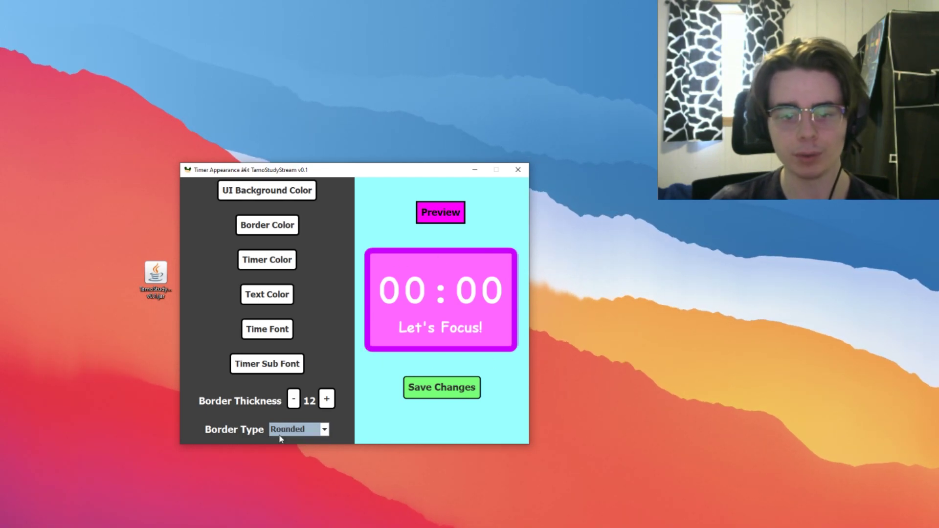
pyautogui.click(424, 389)
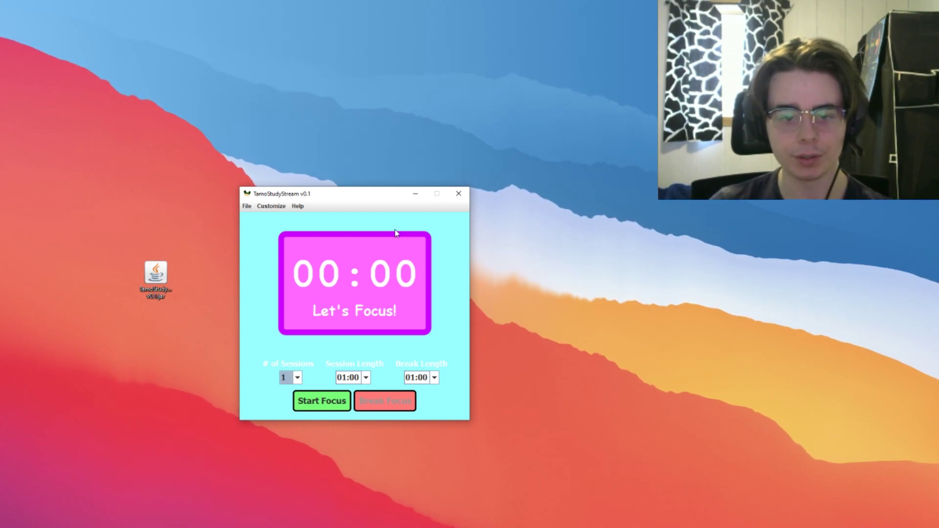
# Back in OBS, drag the TamoStudy timer source toward the centre of the lake scene.
pyautogui.moveTo(348, 197); pyautogui.dragTo(555, 235)
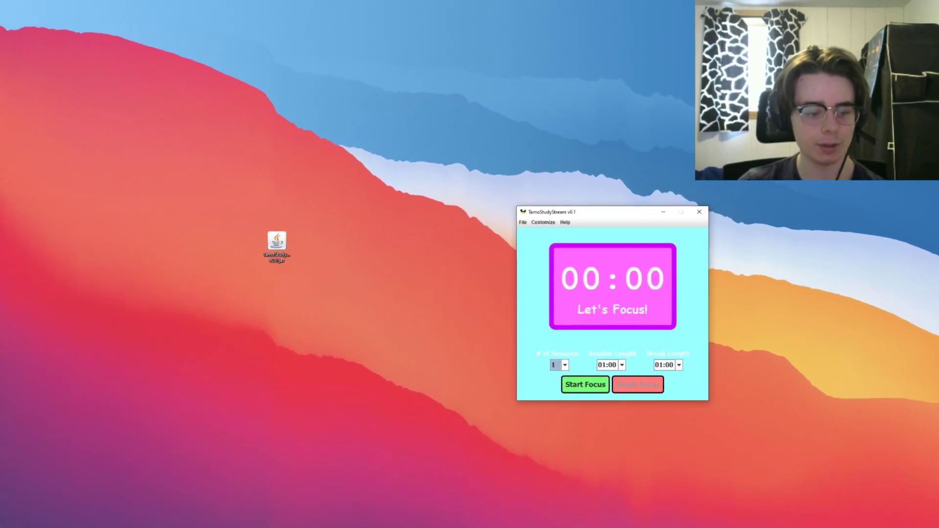
pyautogui.click(43, 527)
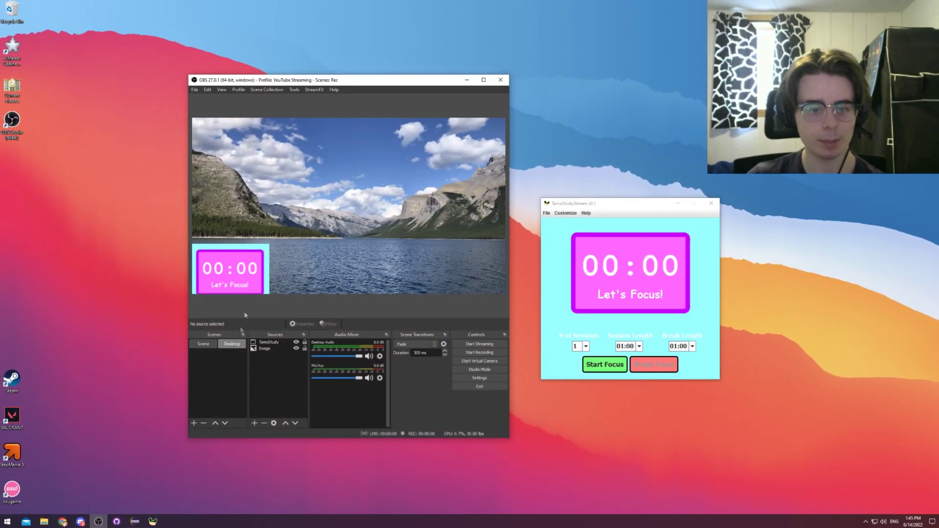
pyautogui.click(245, 263)
pyautogui.moveTo(286, 251); pyautogui.dragTo(317, 247)
pyautogui.rightClick(271, 343)
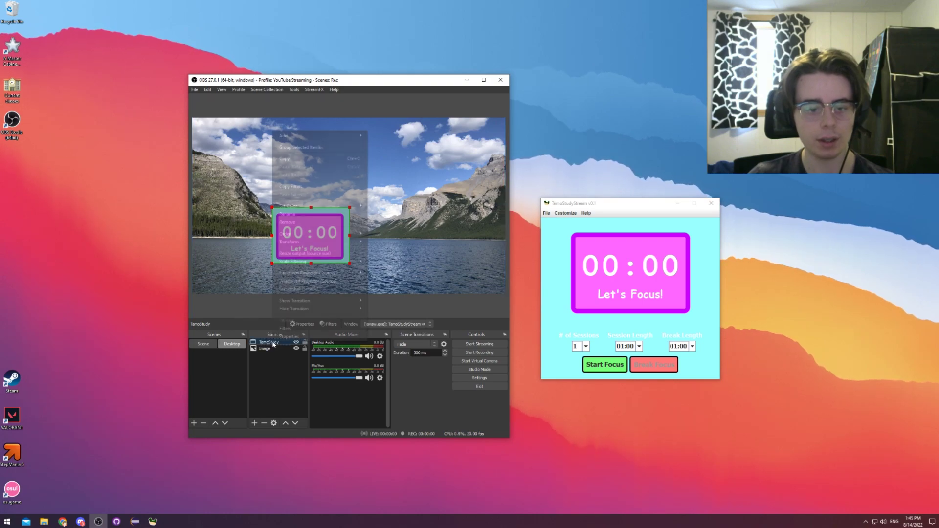
# Key out the timer's light-blue background with a Color Key colour sampled from screen (#99ffff).
pyautogui.click(293, 329)
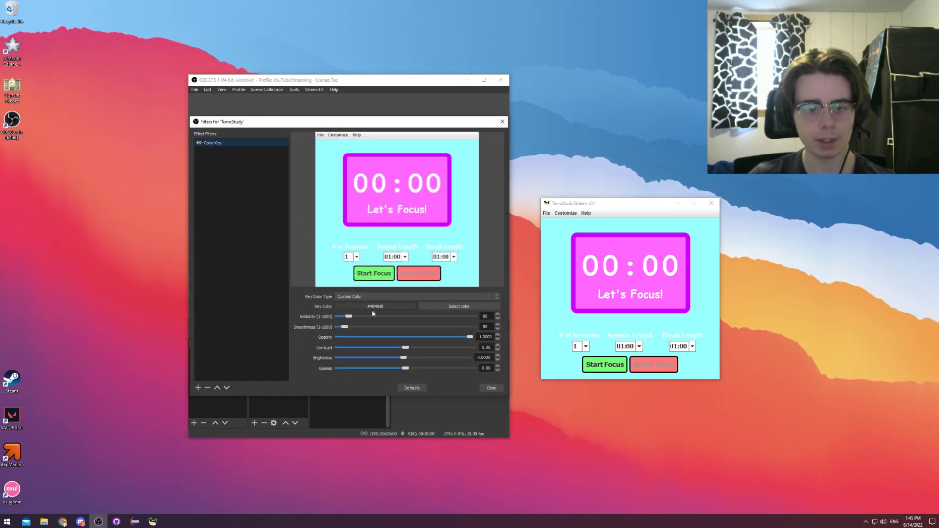
pyautogui.click(459, 306)
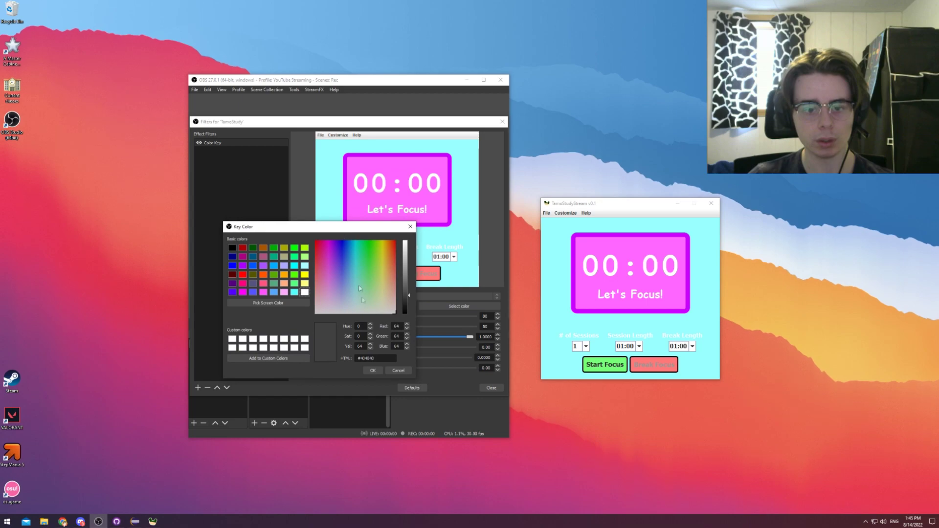
pyautogui.click(268, 302)
pyautogui.click(342, 223)
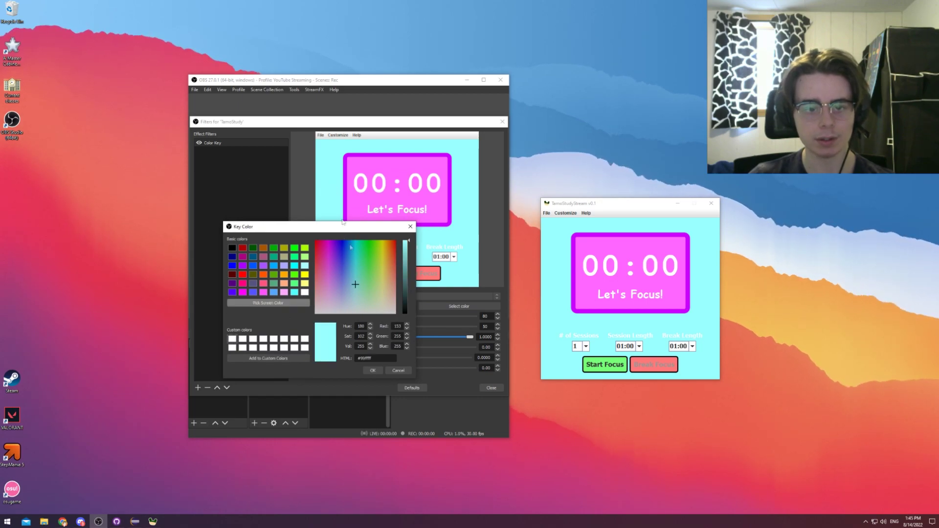
pyautogui.click(372, 370)
pyautogui.click(491, 388)
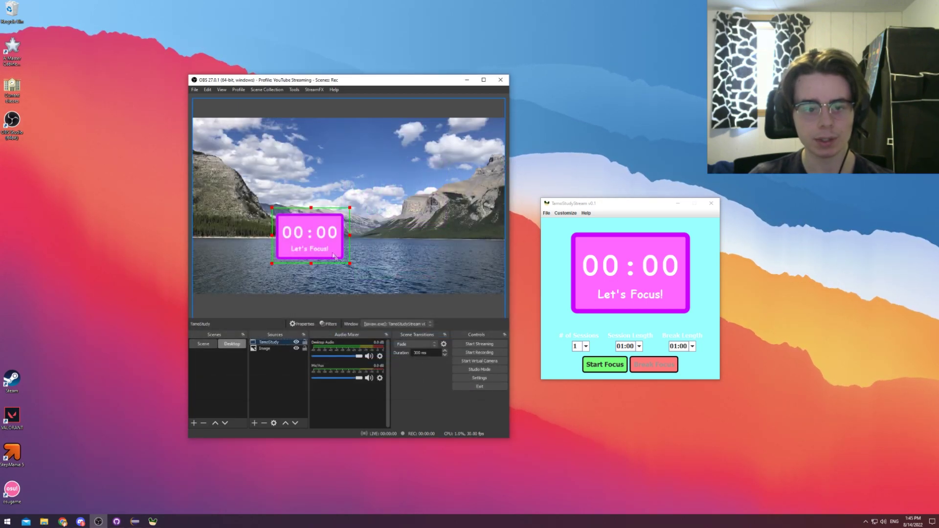
# Shrink the timer overlay and place it in the scene's bottom-left corner.
pyautogui.moveTo(333, 256); pyautogui.dragTo(244, 278)
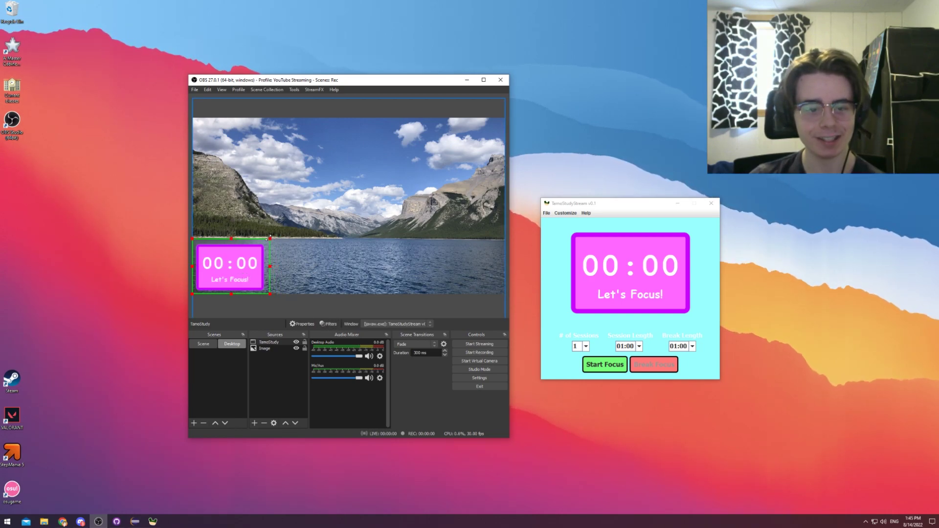
pyautogui.moveTo(270, 237); pyautogui.dragTo(257, 247)
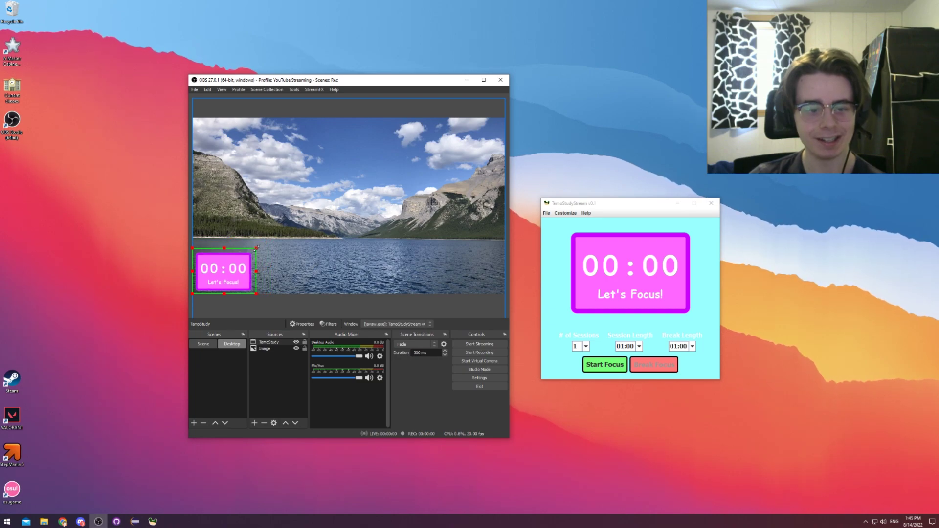
pyautogui.click(192, 202)
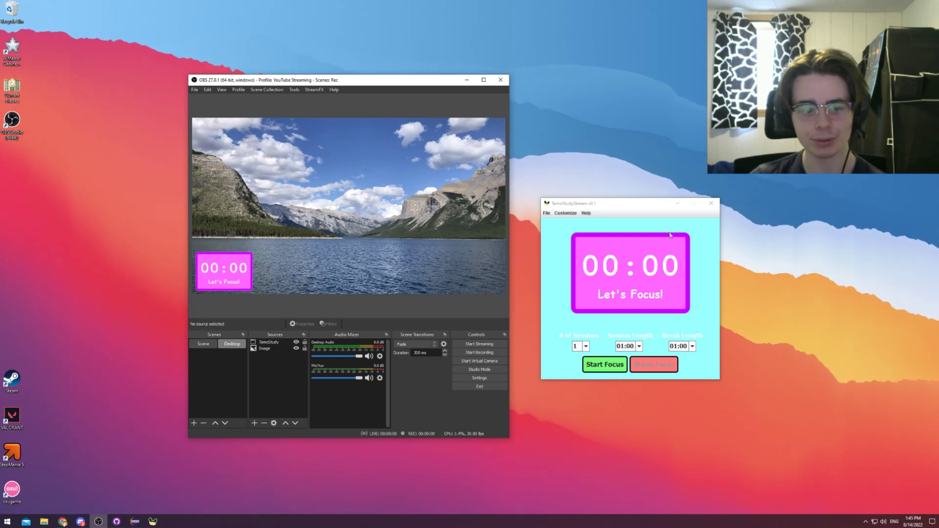
pyautogui.moveTo(613, 206); pyautogui.dragTo(593, 181)
# Set the timer to 2 sessions of 01:00 with 01:00 breaks.
pyautogui.click(561, 321)
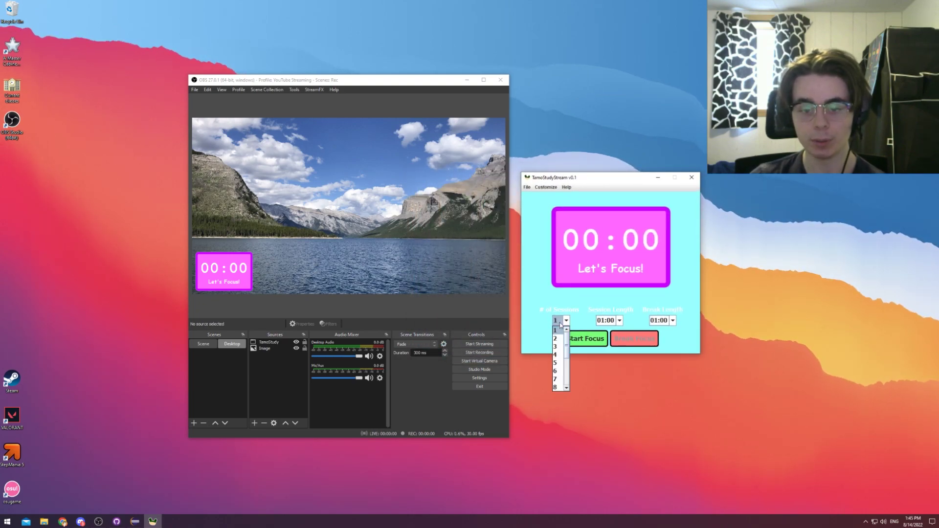
pyautogui.click(559, 337)
pyautogui.click(606, 321)
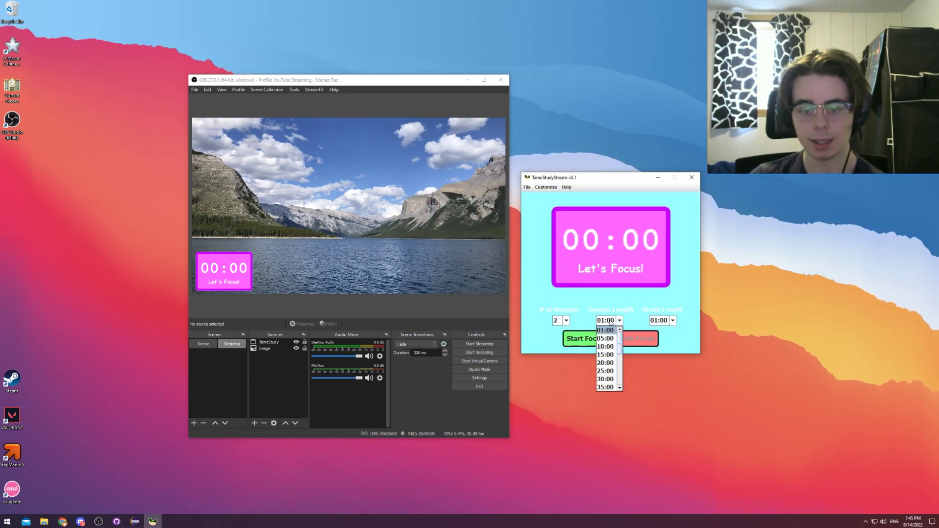
pyautogui.click(606, 329)
pyautogui.click(660, 320)
pyautogui.click(659, 328)
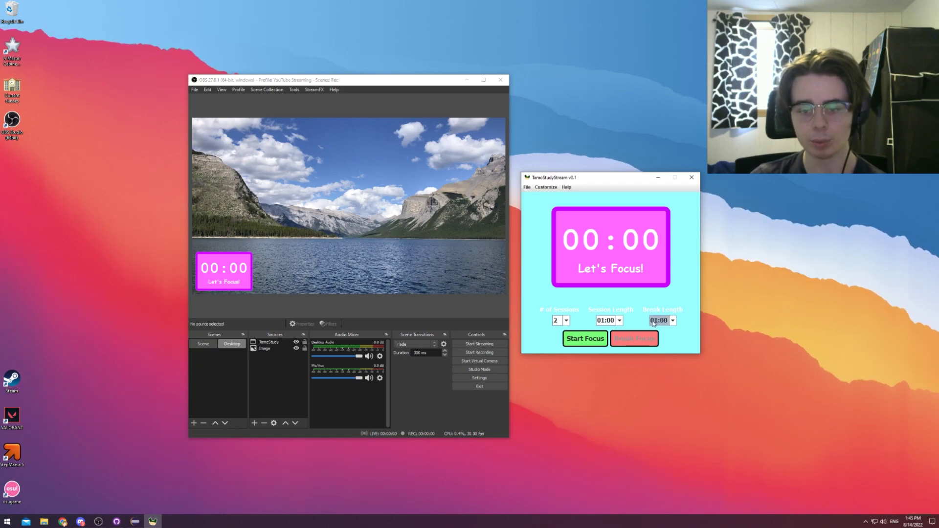
# Enlarge the TamoStudy overlay in the OBS scene, keeping it lower left.
pyautogui.moveTo(578, 179); pyautogui.dragTo(574, 182)
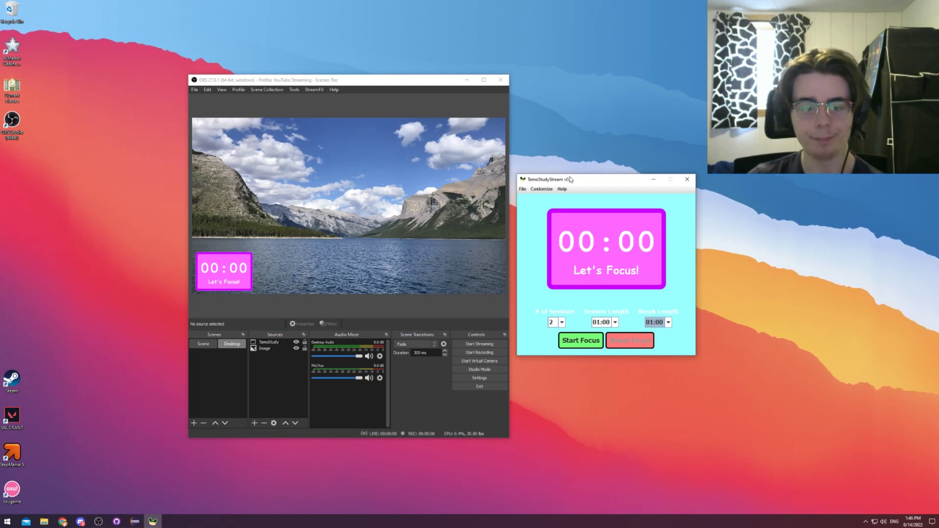
pyautogui.click(256, 252)
pyautogui.moveTo(257, 248); pyautogui.dragTo(307, 212)
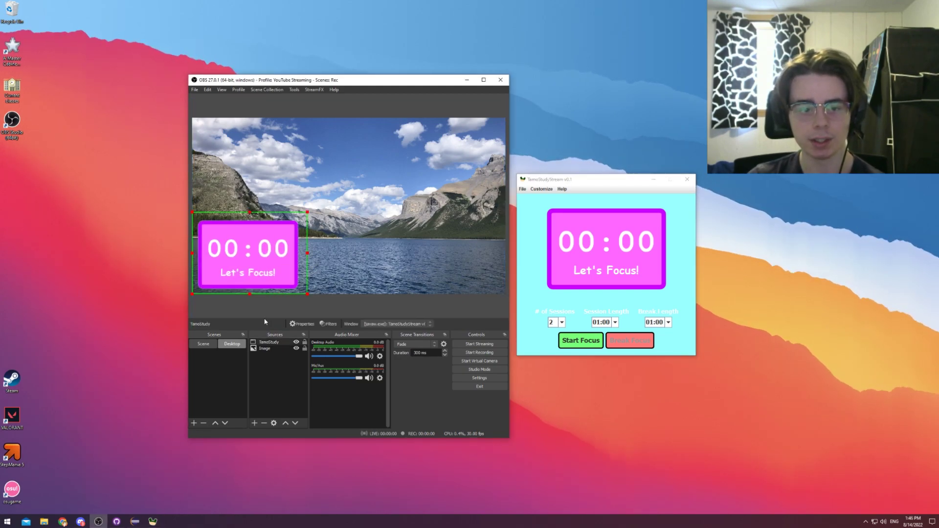
pyautogui.click(203, 99)
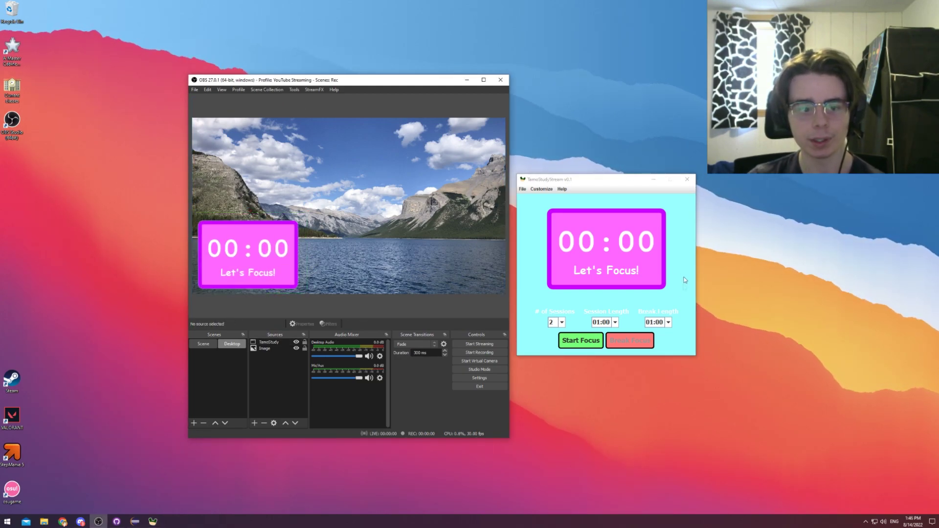
pyautogui.moveTo(578, 345); pyautogui.dragTo(501, 341)
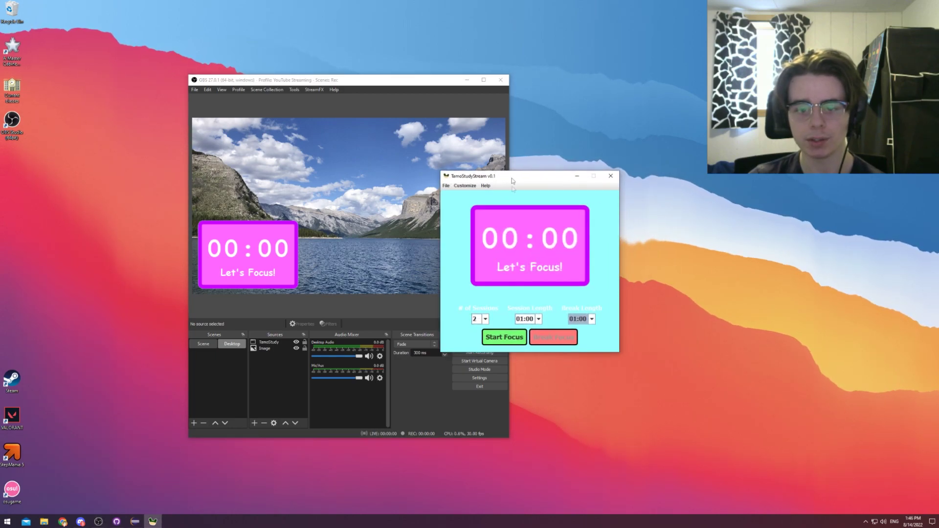
# Start focus and acknowledge each Session Completed notice through the break into session 2 of 2.
pyautogui.click(494, 341)
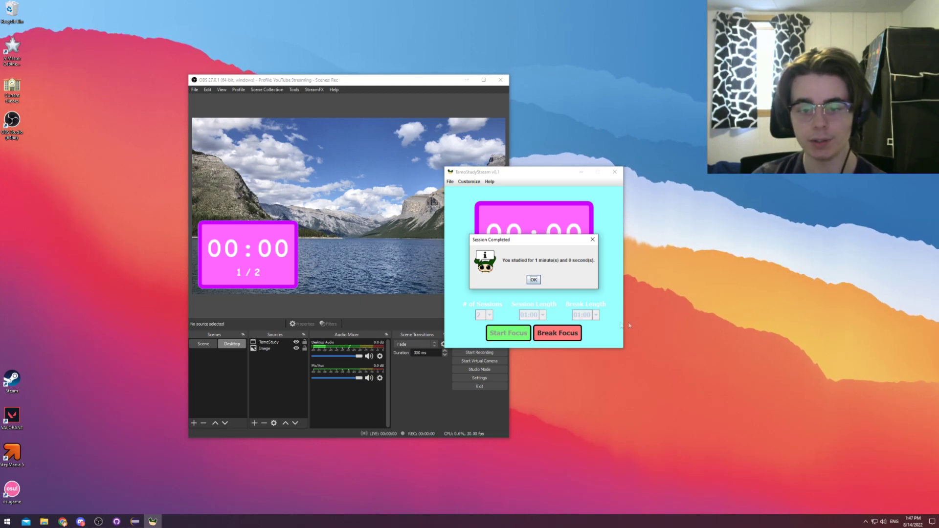
pyautogui.click(533, 281)
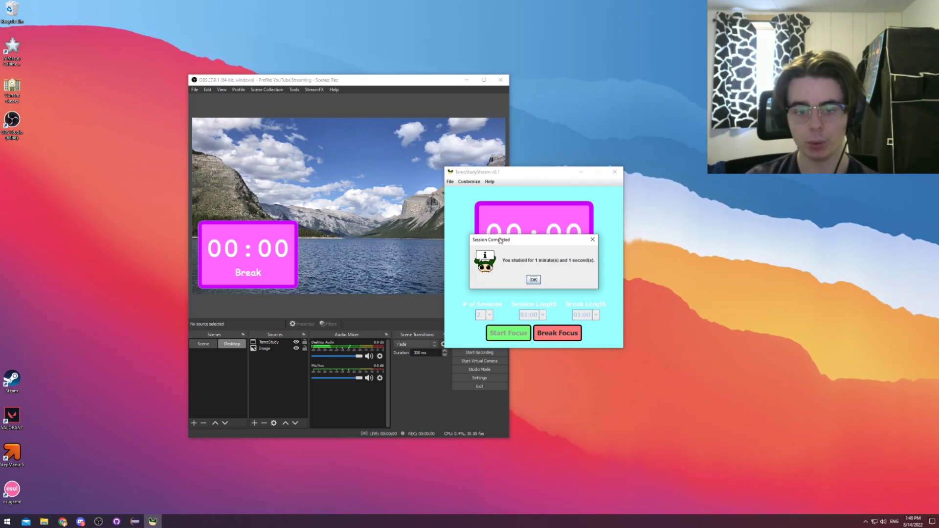
pyautogui.moveTo(500, 241)
pyautogui.mouseDown()
pyautogui.moveTo(498, 257)
pyautogui.moveTo(492, 231)
pyautogui.mouseUp()
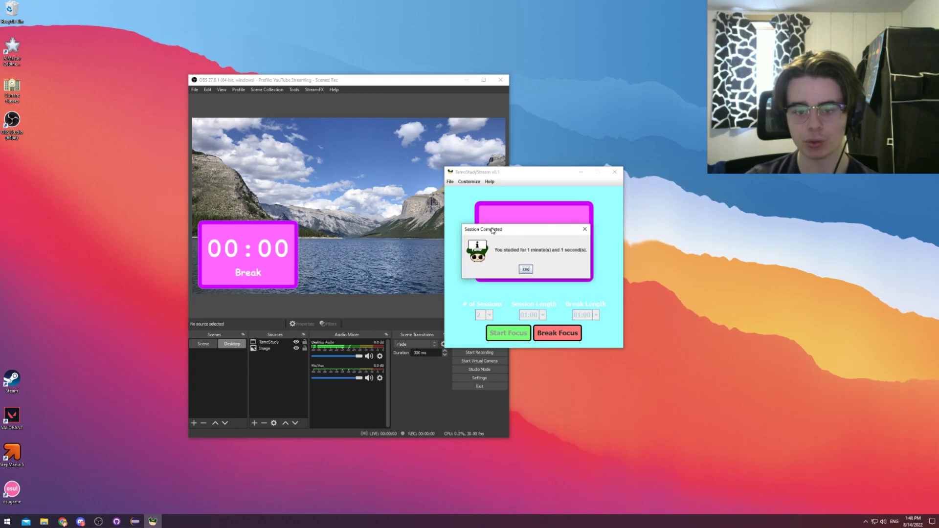
pyautogui.click(526, 270)
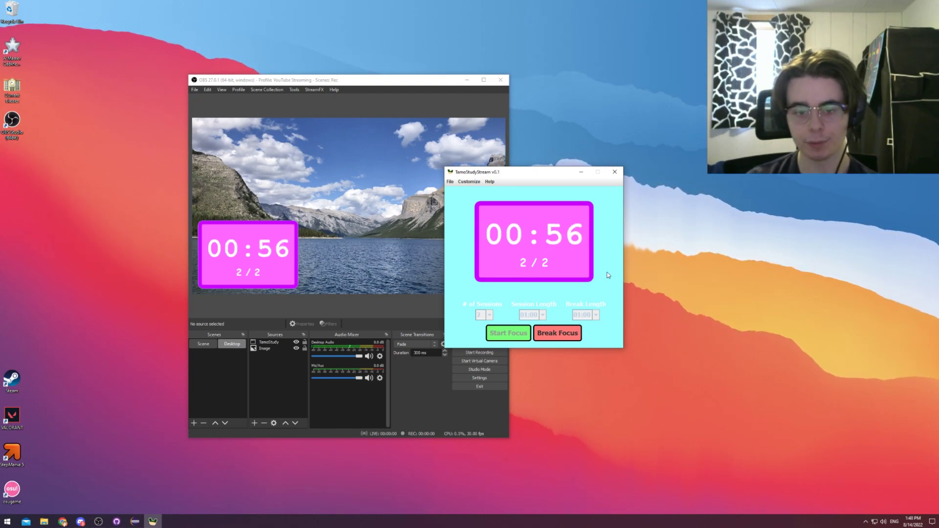
# Break focus on the second session and dismiss the notice, resetting the timer to 00:00.
pyautogui.moveTo(526, 174); pyautogui.dragTo(529, 185)
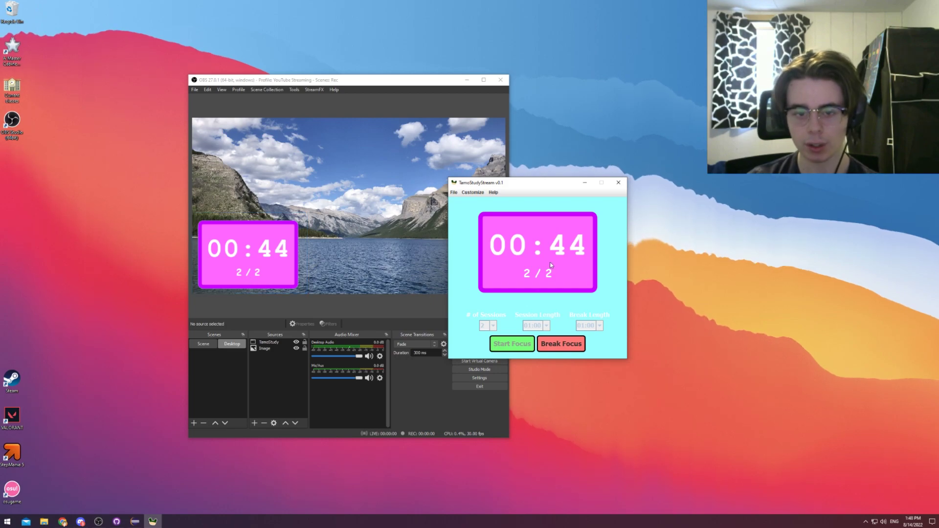
pyautogui.moveTo(534, 185); pyautogui.dragTo(538, 170)
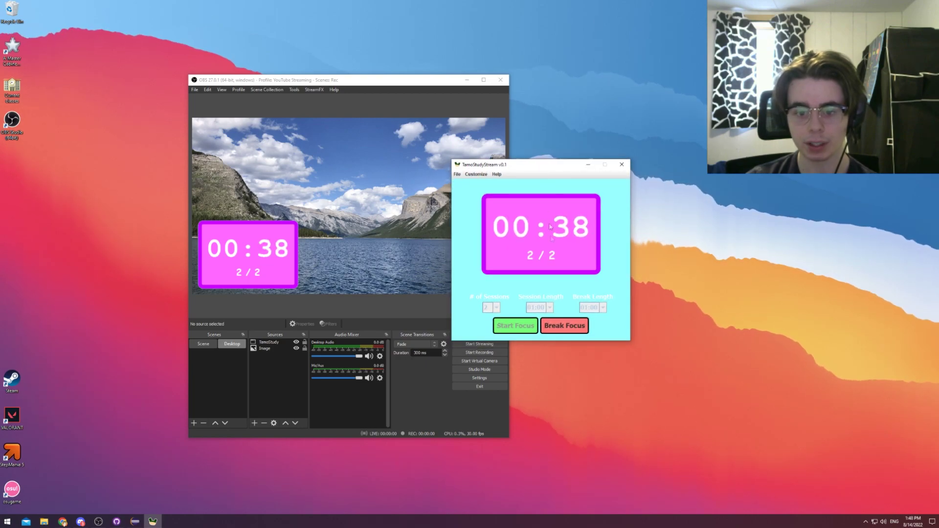
pyautogui.click(554, 326)
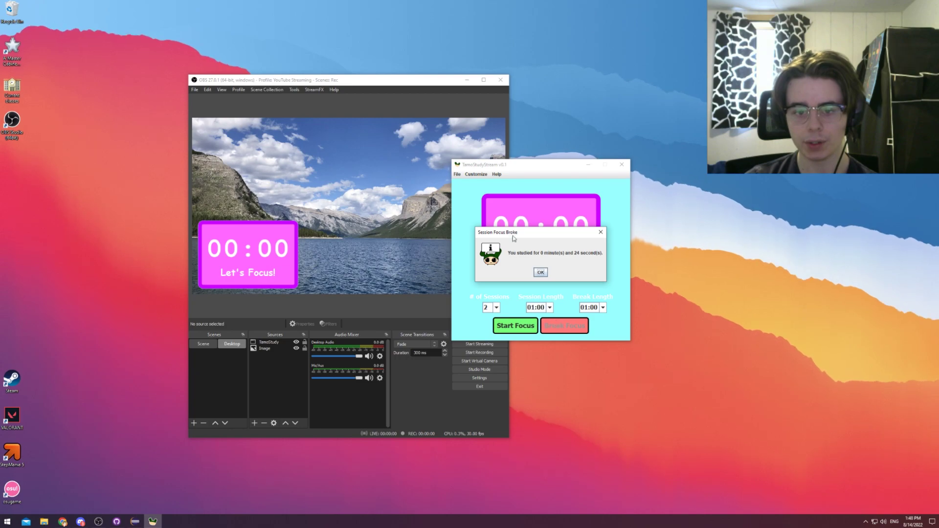
pyautogui.click(538, 275)
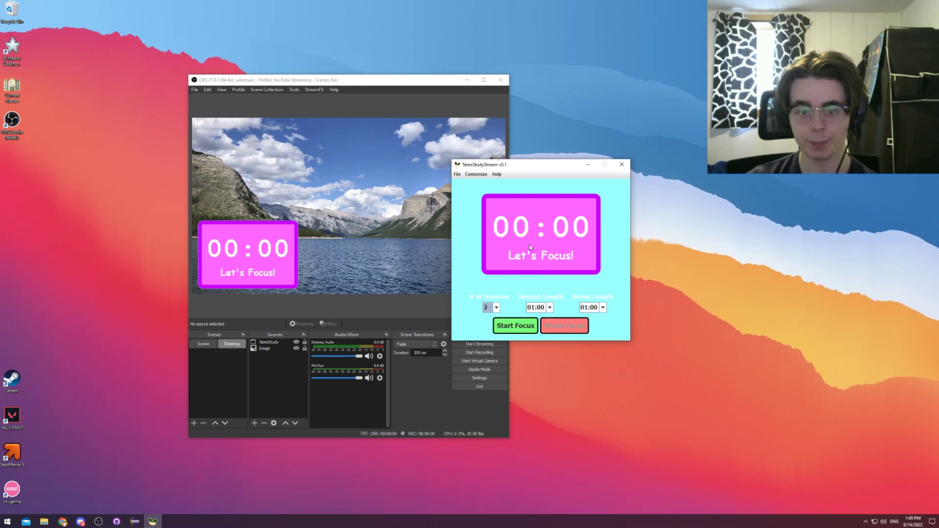
# Move the TamoStudyStream timer window left and slightly down near the desktop's middle.
pyautogui.moveTo(518, 170); pyautogui.dragTo(446, 183)
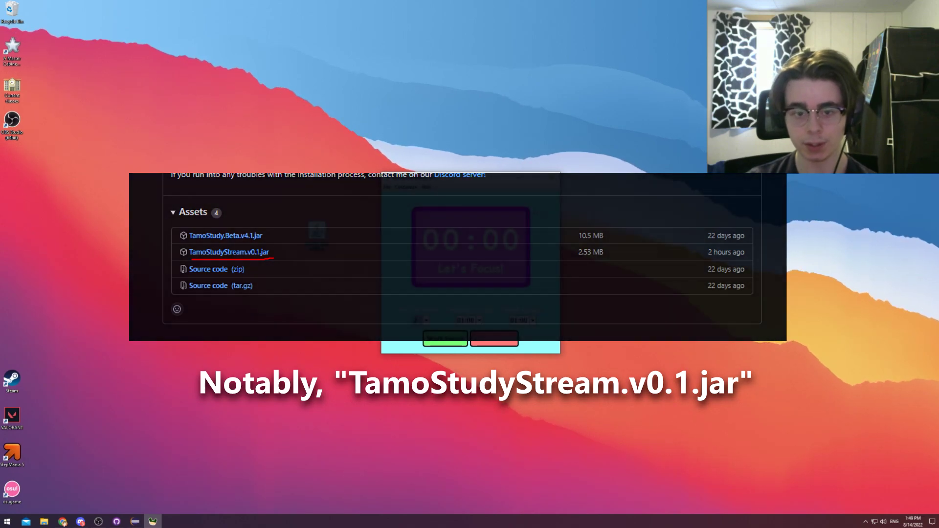
pyautogui.moveTo(440, 180); pyautogui.dragTo(447, 180)
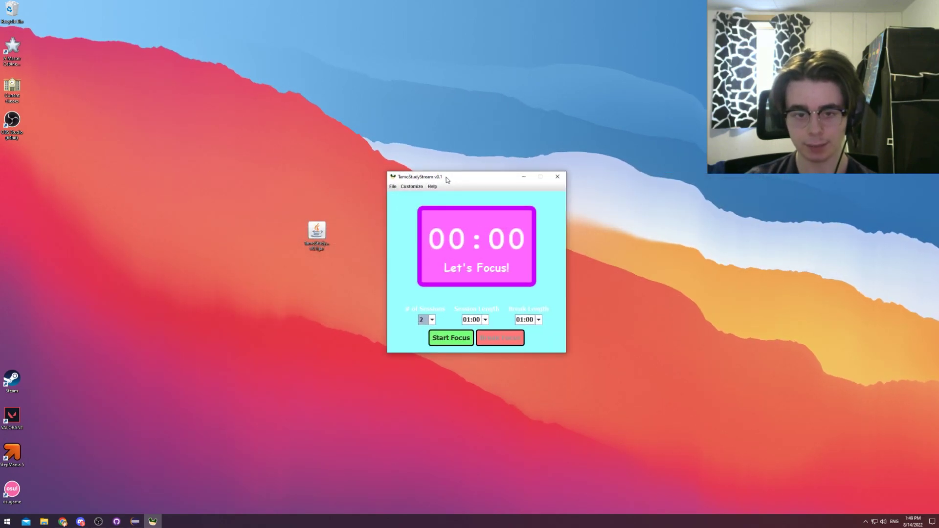